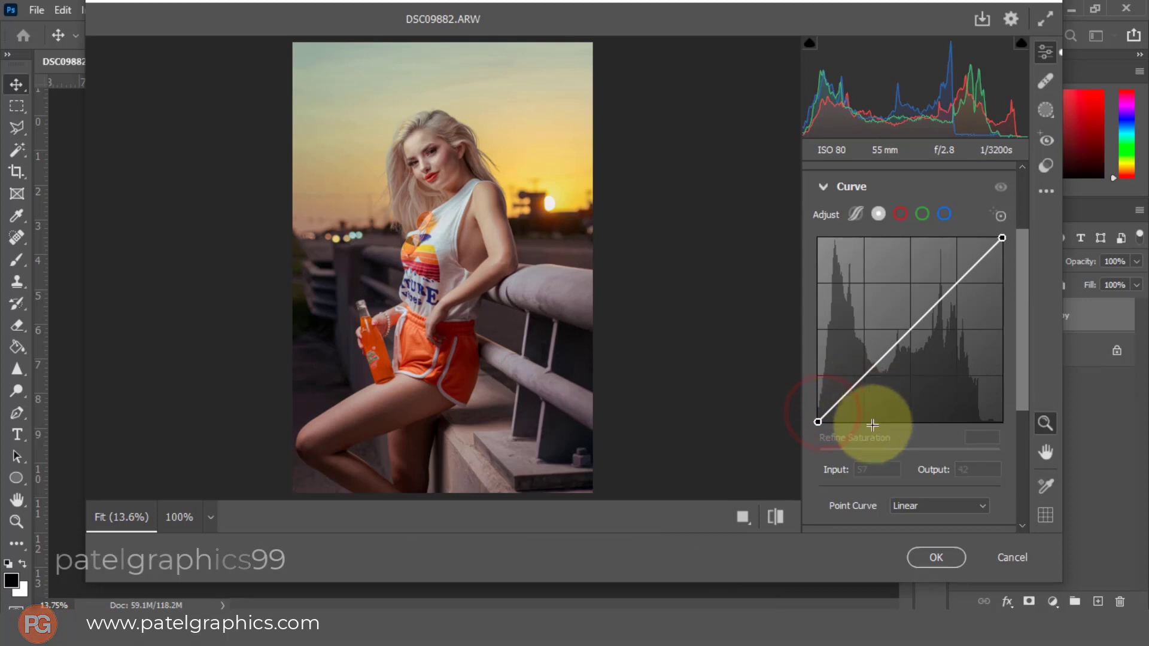
Raise the Oranges luminance to +6 in the Color Mixer's HSL adjustments.
{"action": "scroll", "coordinate": [882, 451], "scroll_direction": "down", "scroll_amount": 5}
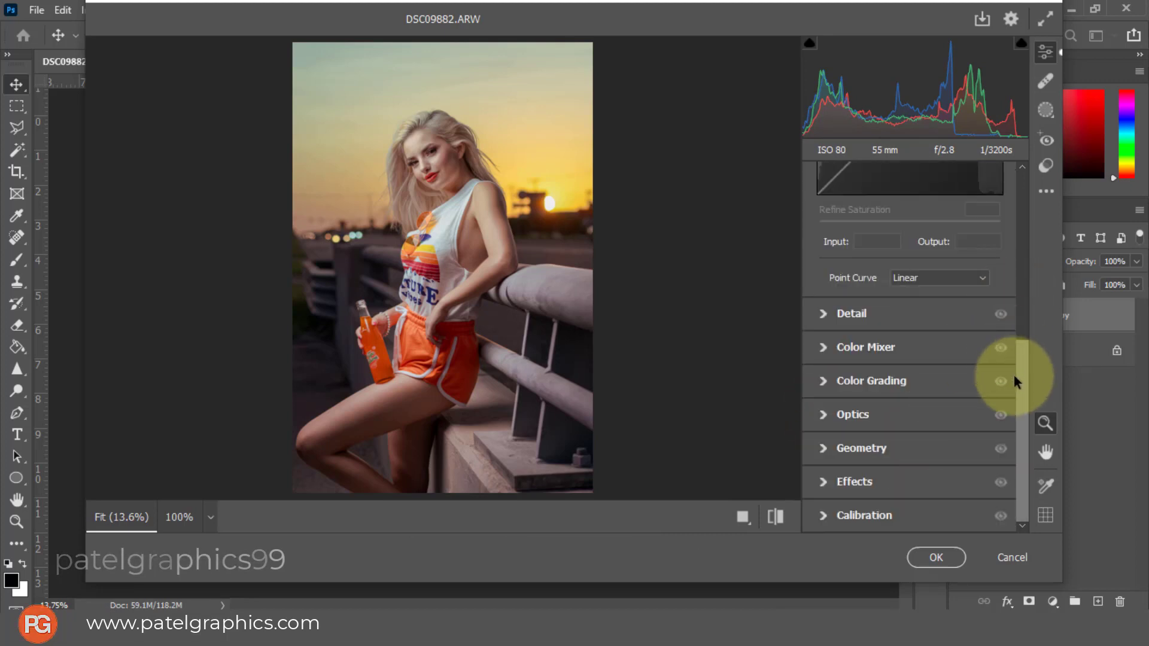
{"action": "left_click_drag", "start_coordinate": [1021, 379], "coordinate": [1014, 359]}
{"action": "left_click", "coordinate": [823, 365]}
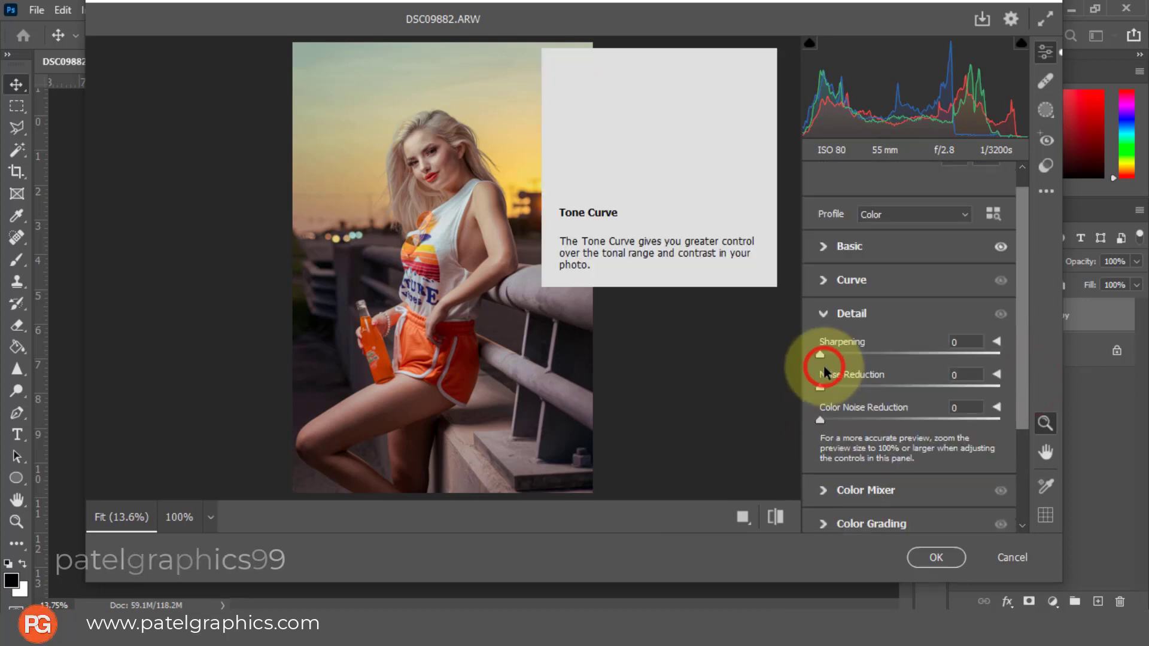
{"action": "scroll", "coordinate": [832, 436], "scroll_direction": "down", "scroll_amount": 3}
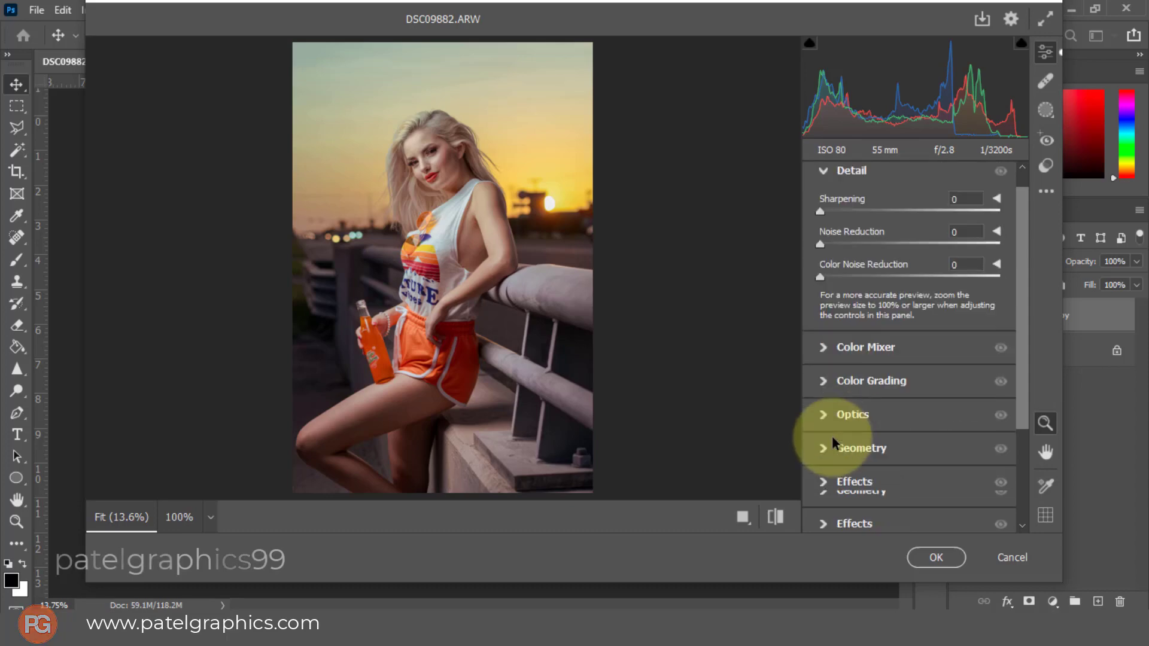
{"action": "left_click", "coordinate": [820, 346]}
{"action": "left_click", "coordinate": [925, 260]}
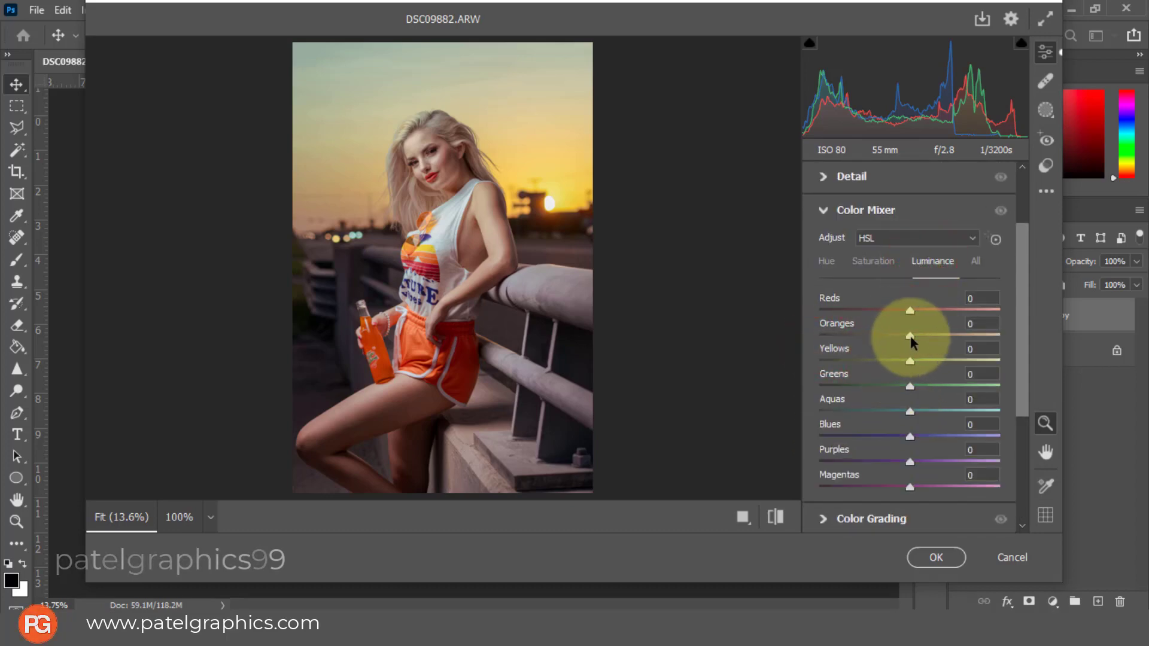
{"action": "left_click_drag", "start_coordinate": [910, 335], "coordinate": [916, 335]}
Set the Color Grading luminance to 52 for midtones, 5 for shadows and 22 for highlights.
{"action": "scroll", "coordinate": [901, 383], "scroll_direction": "down", "scroll_amount": 2}
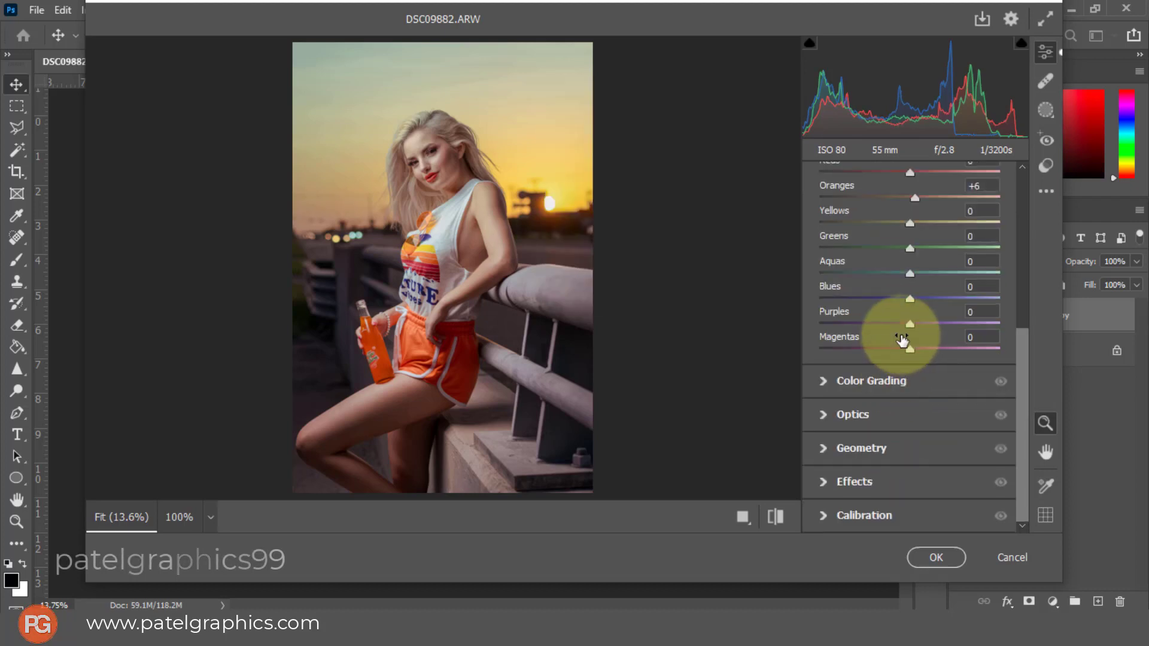
{"action": "left_click", "coordinate": [821, 381]}
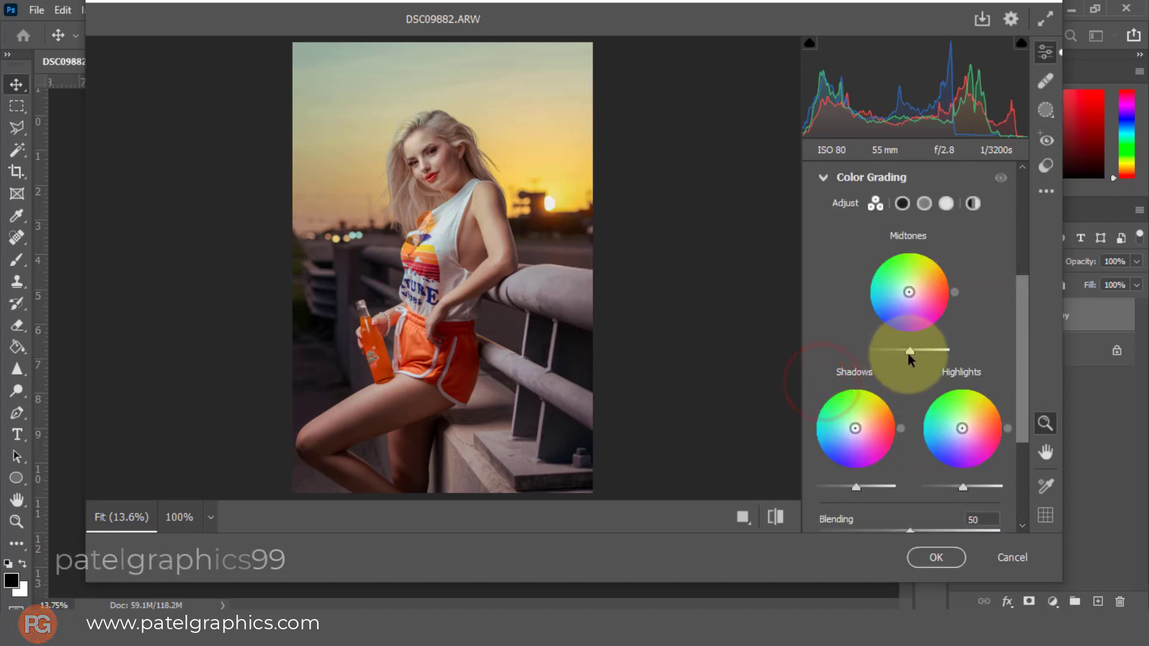
{"action": "left_click_drag", "start_coordinate": [916, 353], "coordinate": [929, 354]}
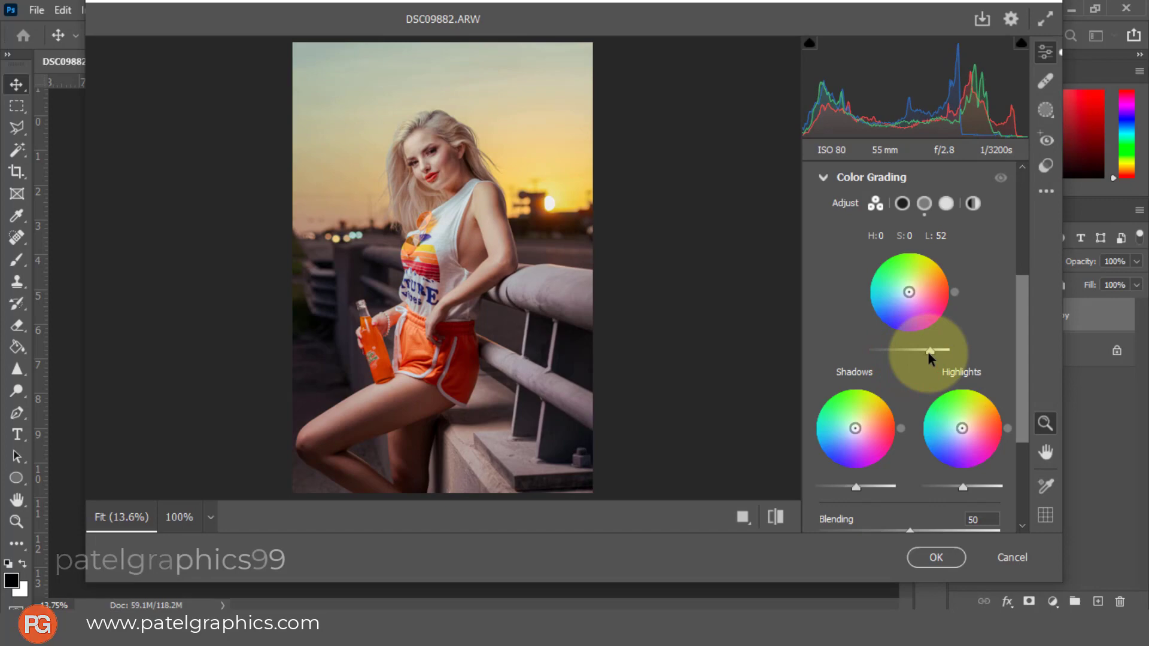
{"action": "left_click", "coordinate": [855, 487]}
{"action": "left_click_drag", "start_coordinate": [867, 490], "coordinate": [858, 490]}
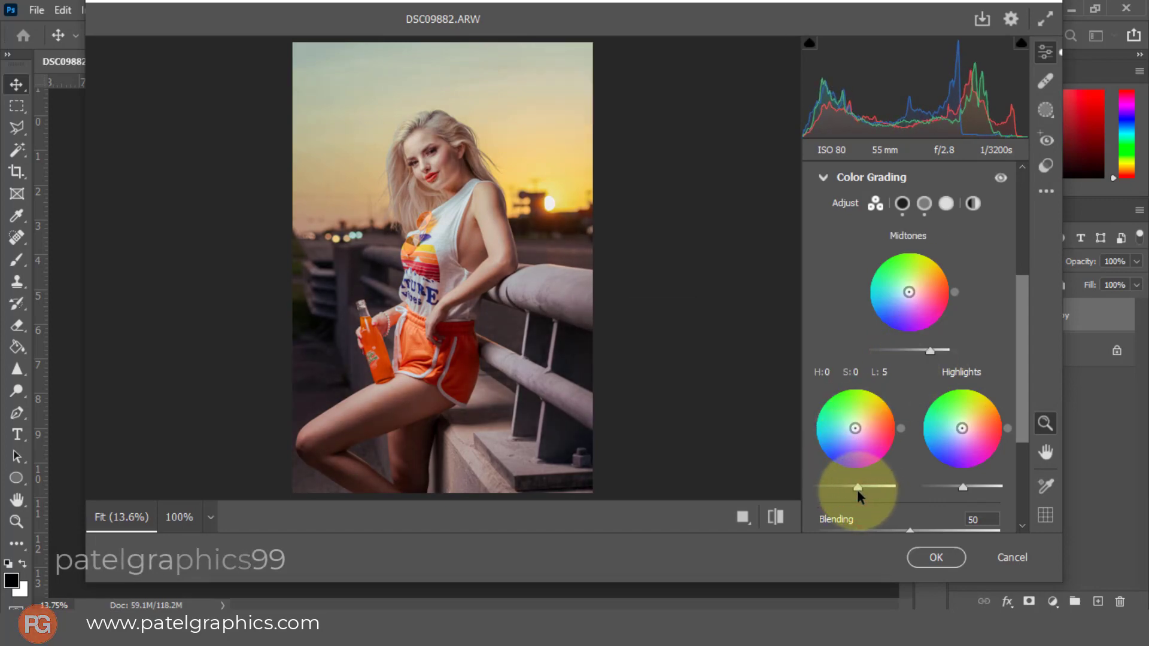
{"action": "left_click_drag", "start_coordinate": [962, 487], "coordinate": [956, 491]}
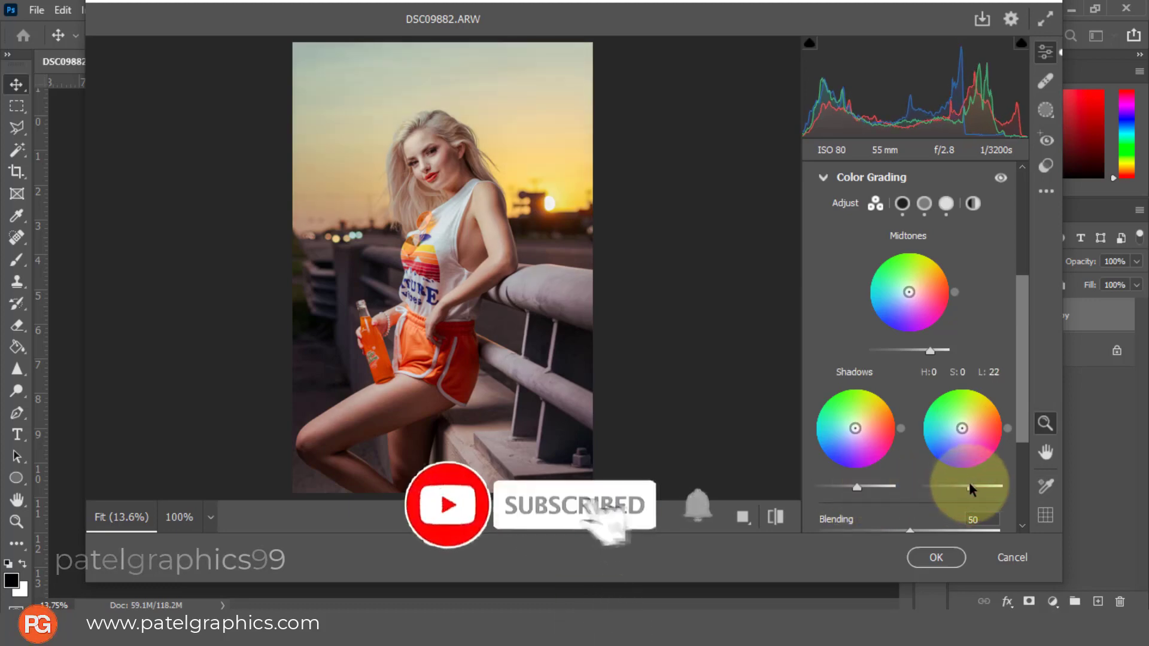
Set the Blue Primary calibration to a saturation of +18 and a hue of -8.
{"action": "scroll", "coordinate": [933, 467], "scroll_direction": "down", "scroll_amount": 3}
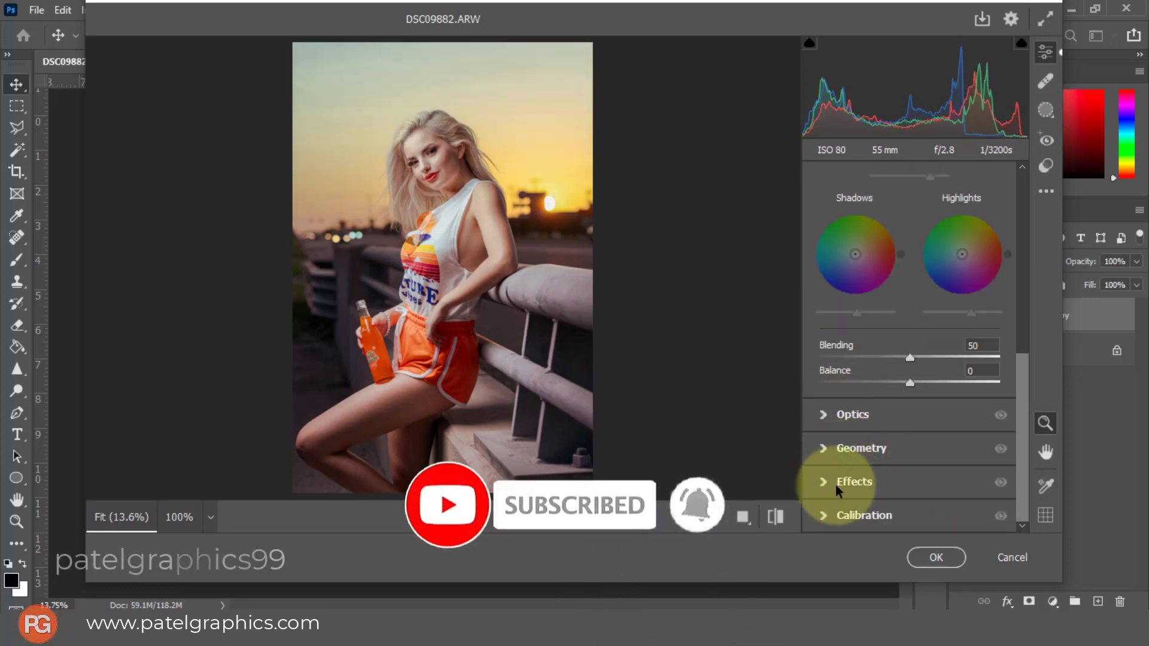
{"action": "left_click", "coordinate": [824, 516]}
{"action": "left_click_drag", "start_coordinate": [910, 514], "coordinate": [924, 521]}
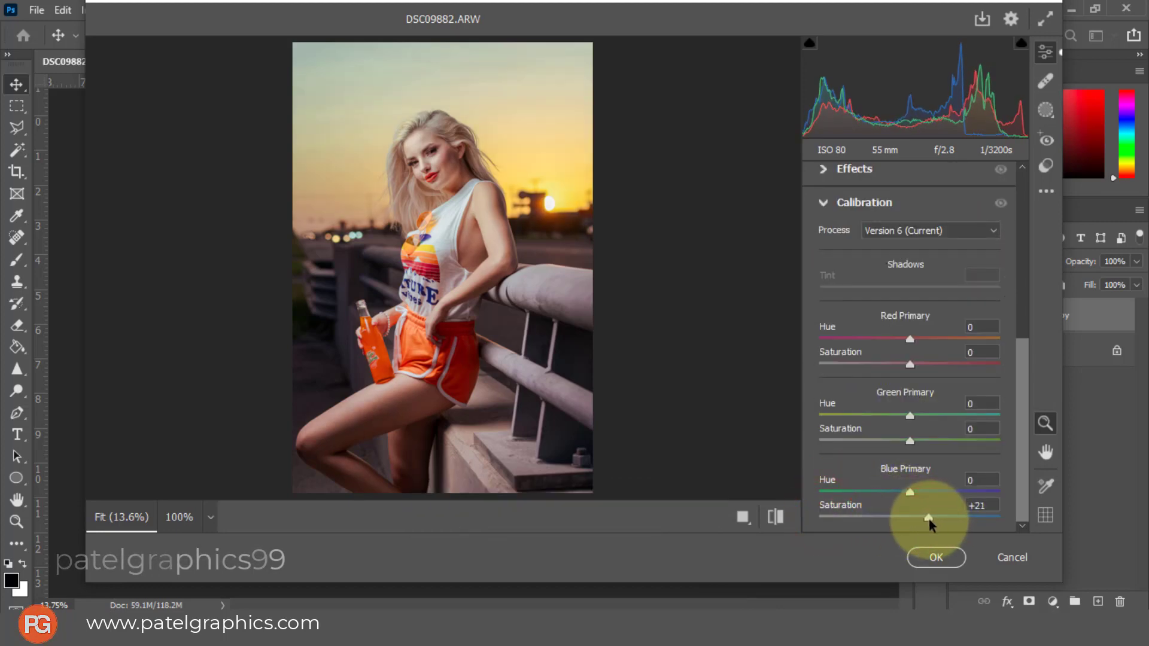
{"action": "left_click_drag", "start_coordinate": [885, 491], "coordinate": [902, 493]}
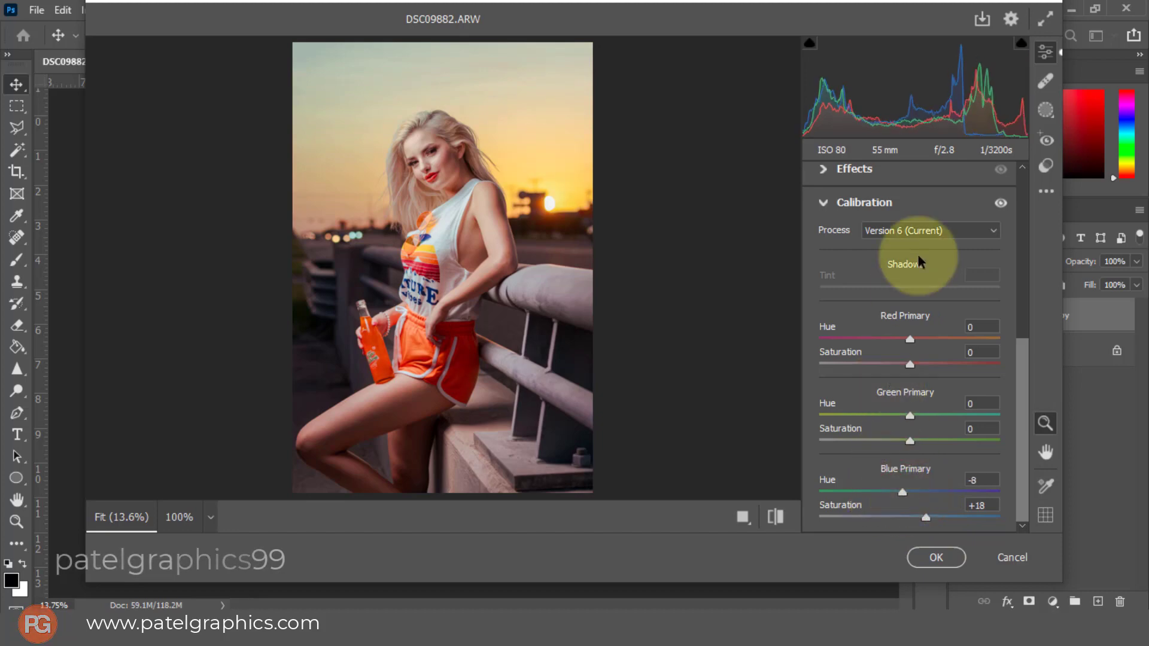
Set the effects vignetting to -9, then apply the Camera Raw adjustments and compare the edited layer with the original.
{"action": "scroll", "coordinate": [918, 269], "scroll_direction": "up", "scroll_amount": 3}
{"action": "left_click", "coordinate": [821, 371]}
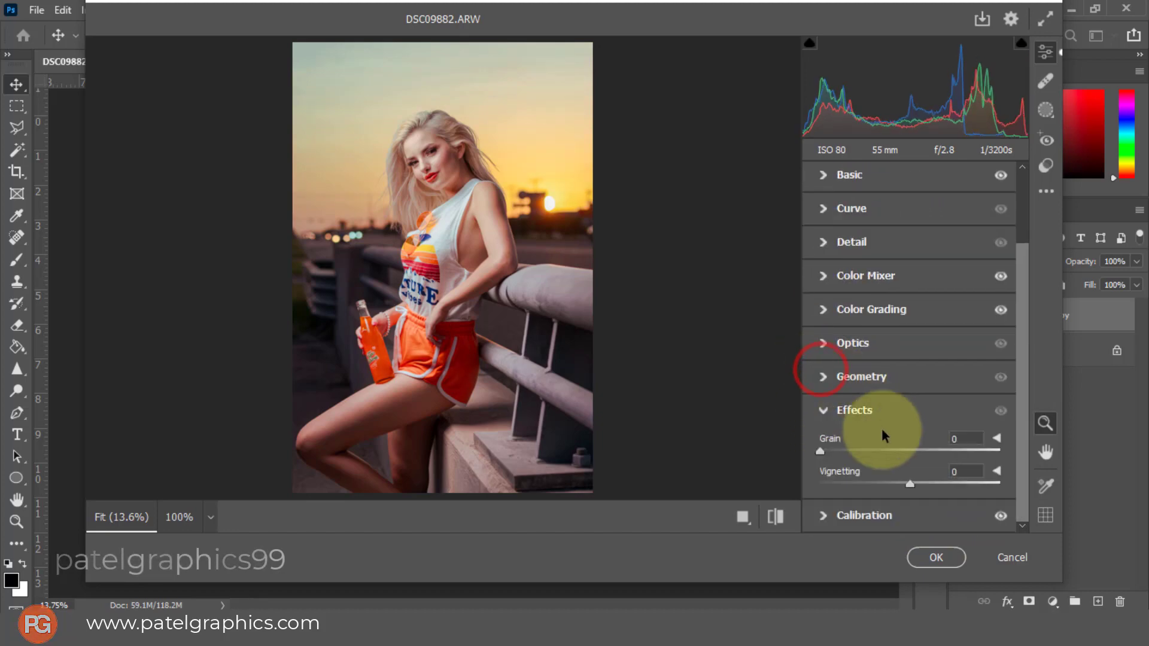
{"action": "left_click_drag", "start_coordinate": [906, 481], "coordinate": [897, 482]}
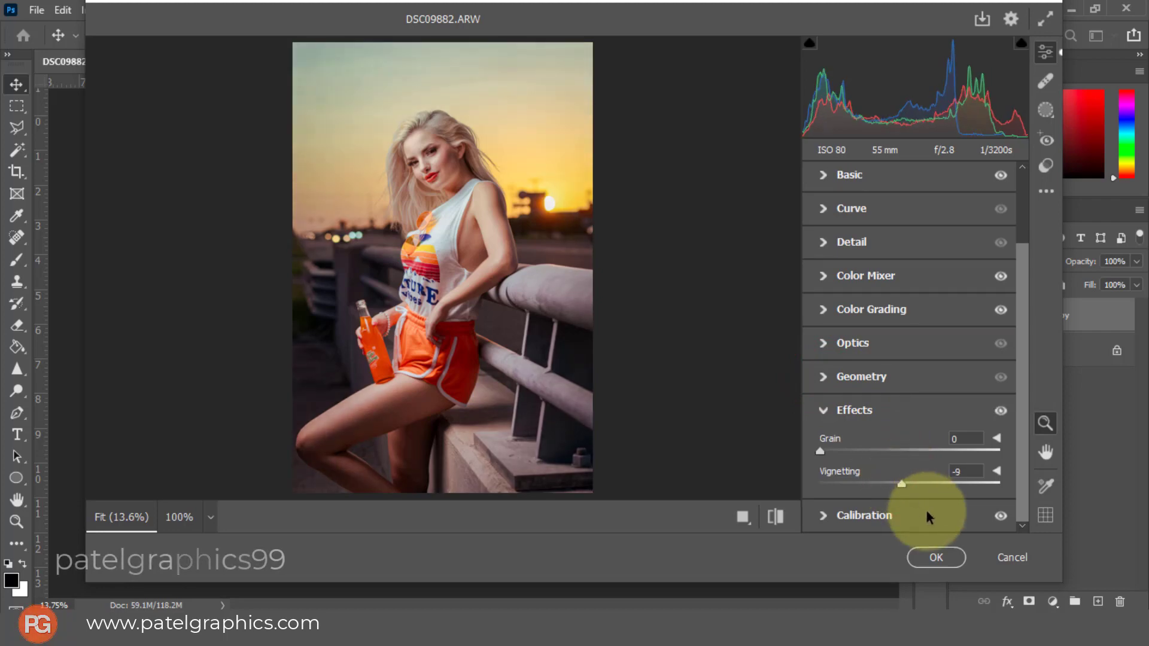
{"action": "left_click", "coordinate": [917, 554]}
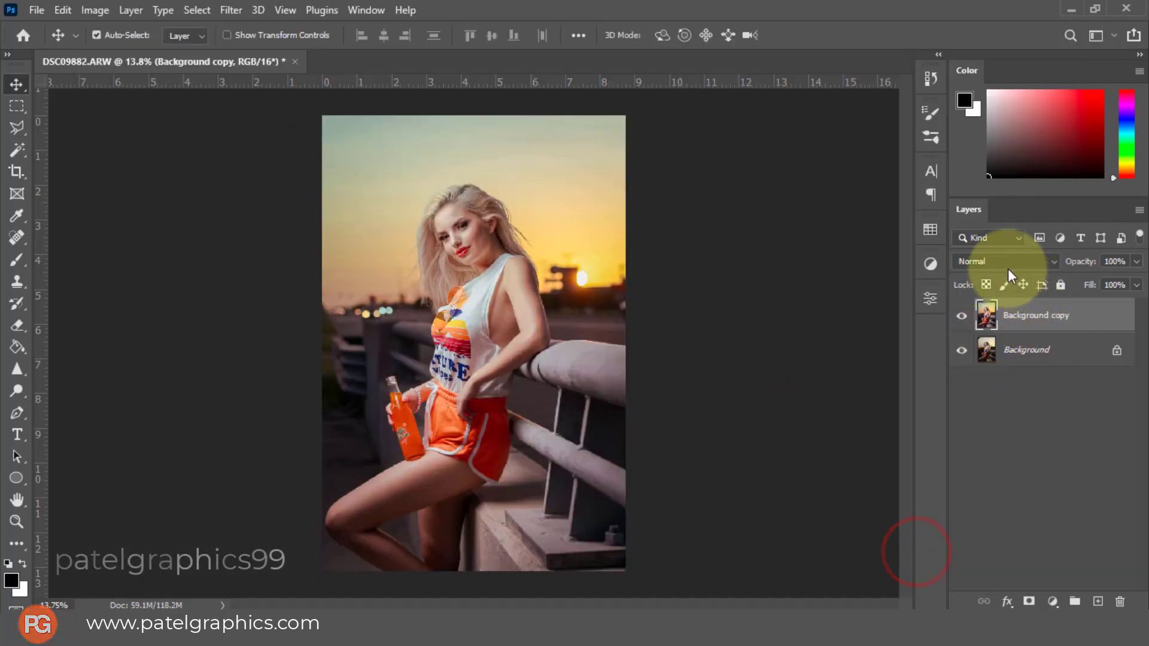
{"action": "left_click", "coordinate": [962, 316]}
{"action": "left_click", "coordinate": [962, 315]}
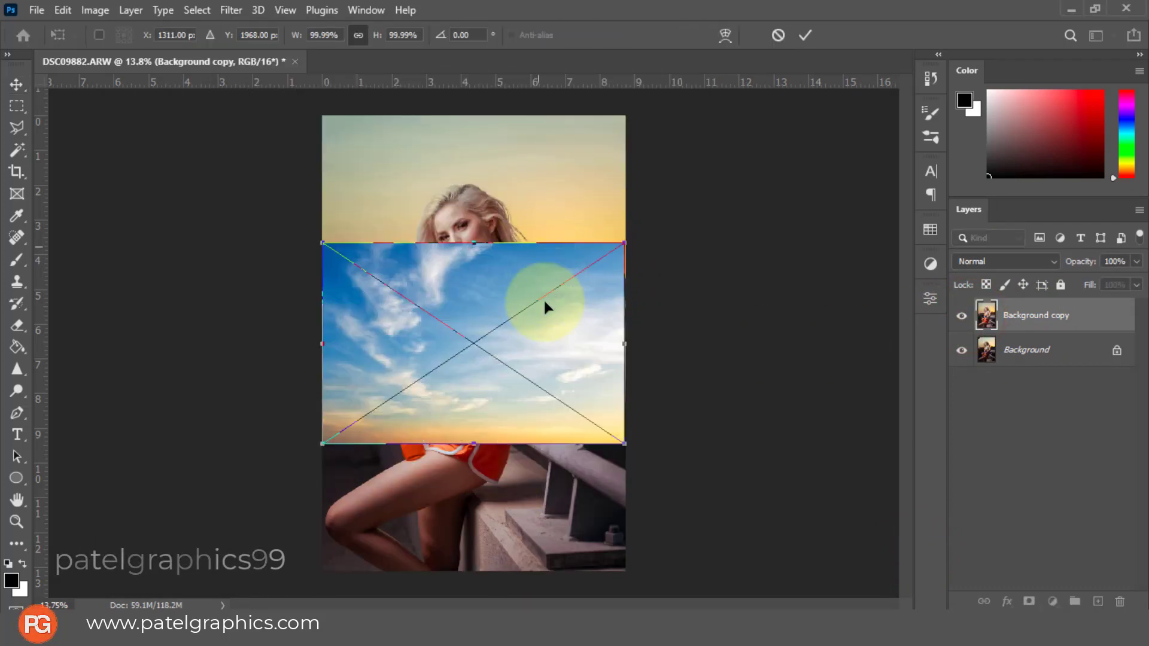
Move the placed sky image up to the photo's top edge, commit it and rasterize its layer.
{"action": "left_click_drag", "start_coordinate": [562, 342], "coordinate": [559, 218]}
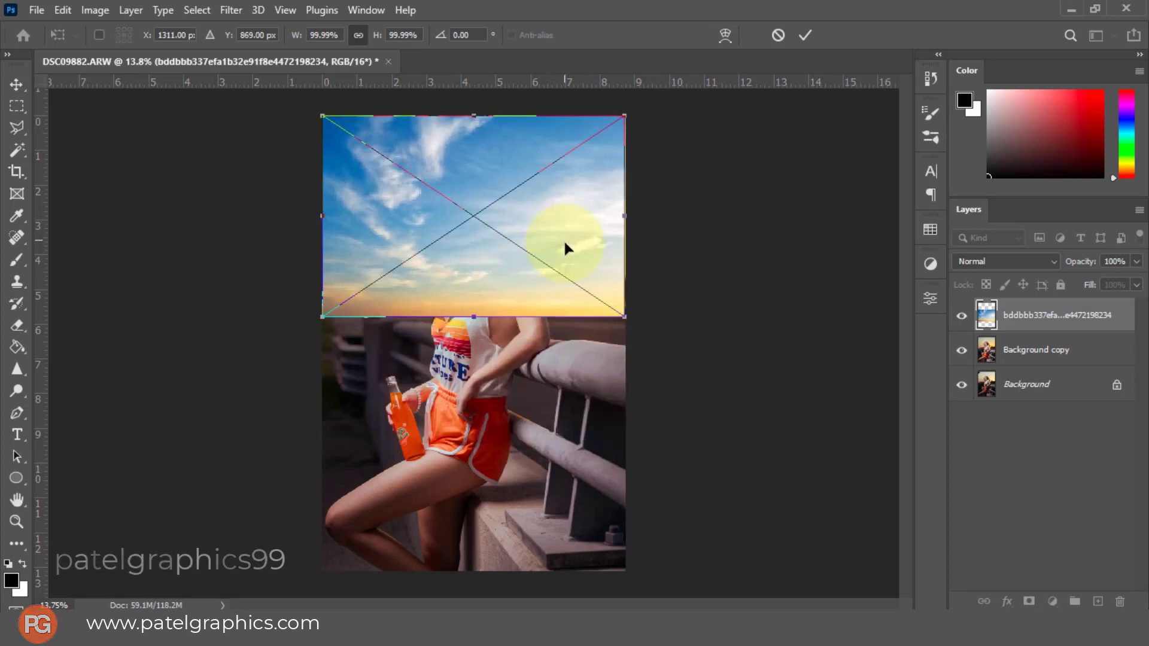
{"action": "key", "text": "Return"}
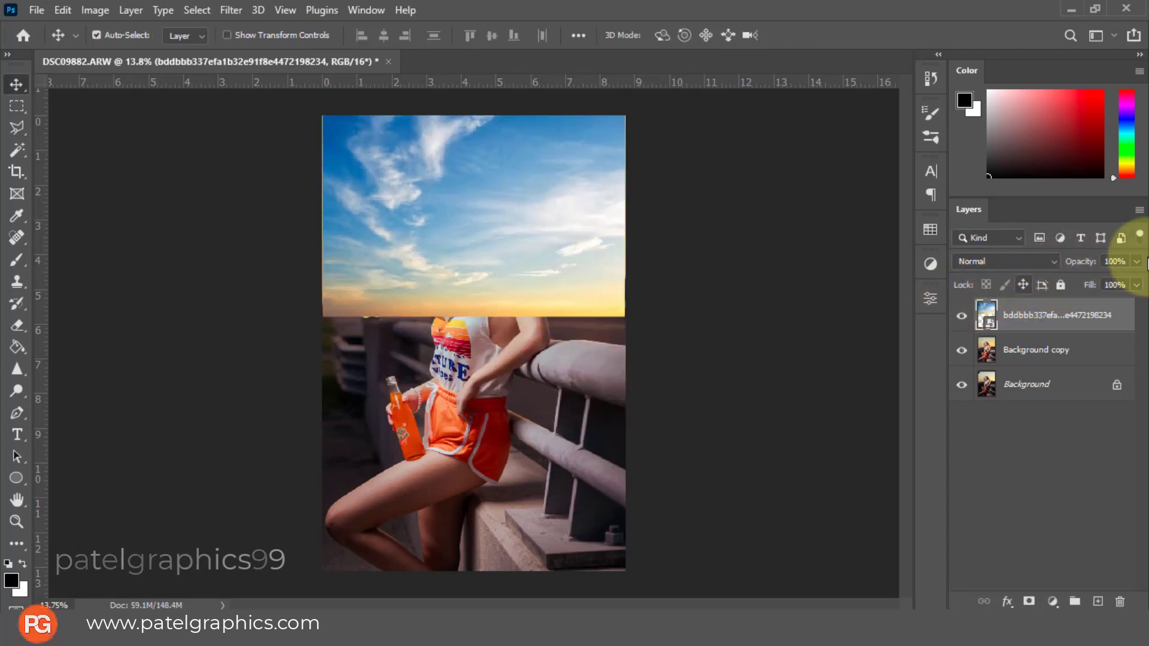
{"action": "right_click", "coordinate": [1017, 315]}
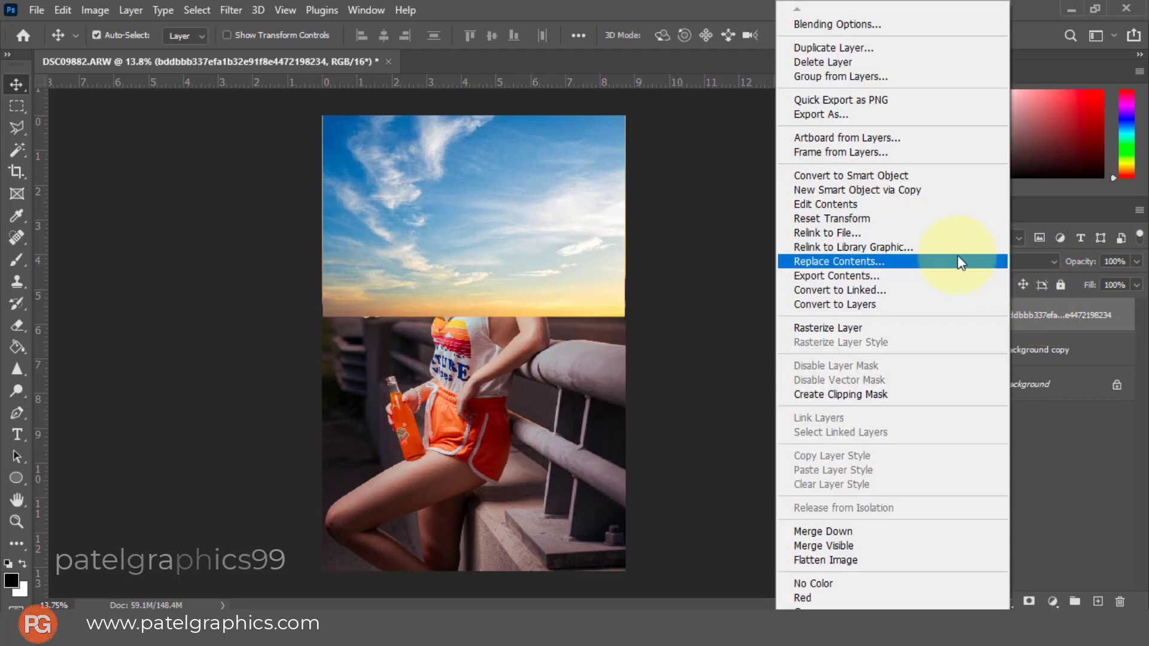
{"action": "left_click", "coordinate": [831, 326]}
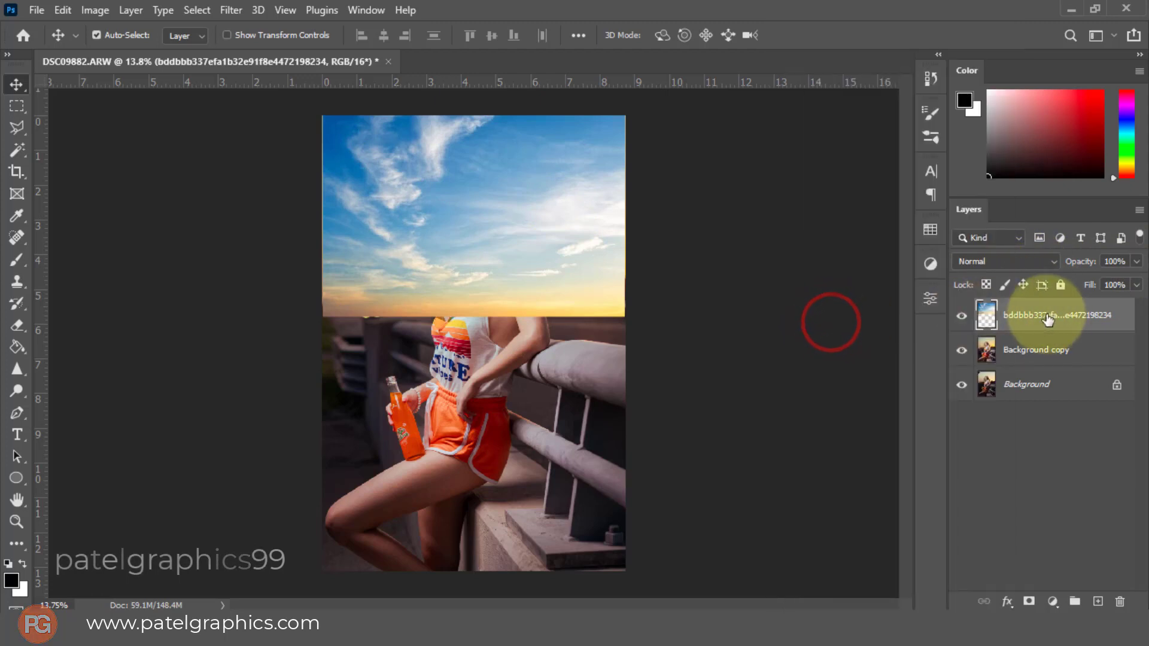
Transform the sky layer to about 87% height and extend its upper corner slightly to cover the photo's edges.
{"action": "key", "text": "ctrl+t"}
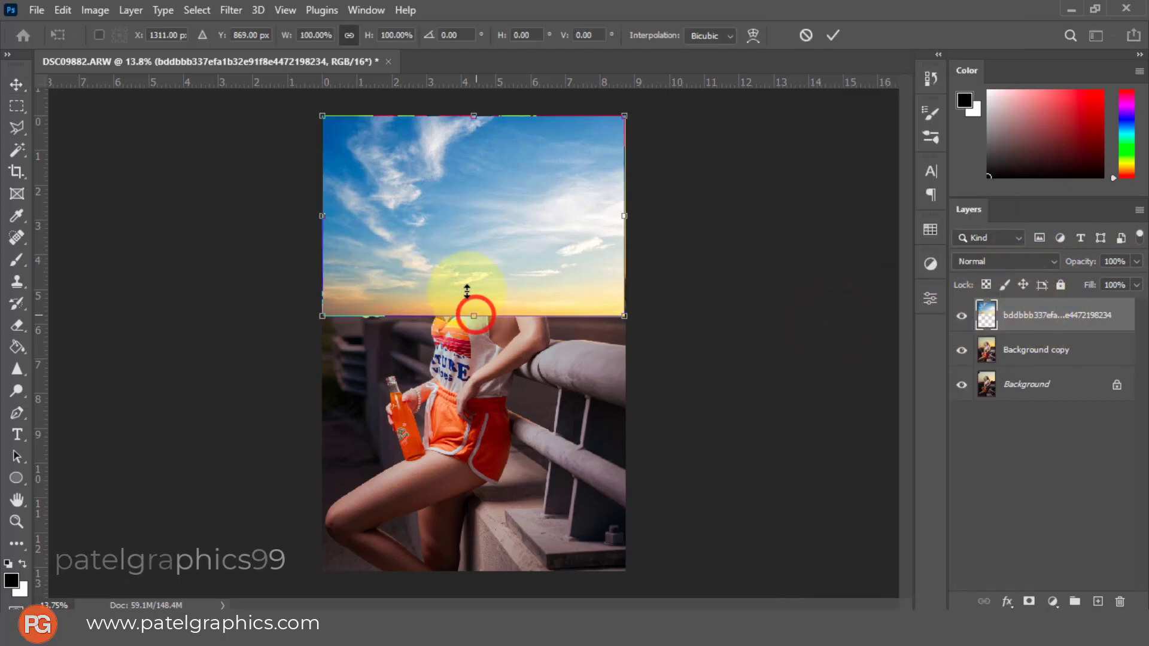
{"action": "mouse_move", "coordinate": [467, 292]}
{"action": "left_mouse_down"}
{"action": "mouse_move", "coordinate": [480, 280]}
{"action": "mouse_move", "coordinate": [479, 291]}
{"action": "left_mouse_up"}
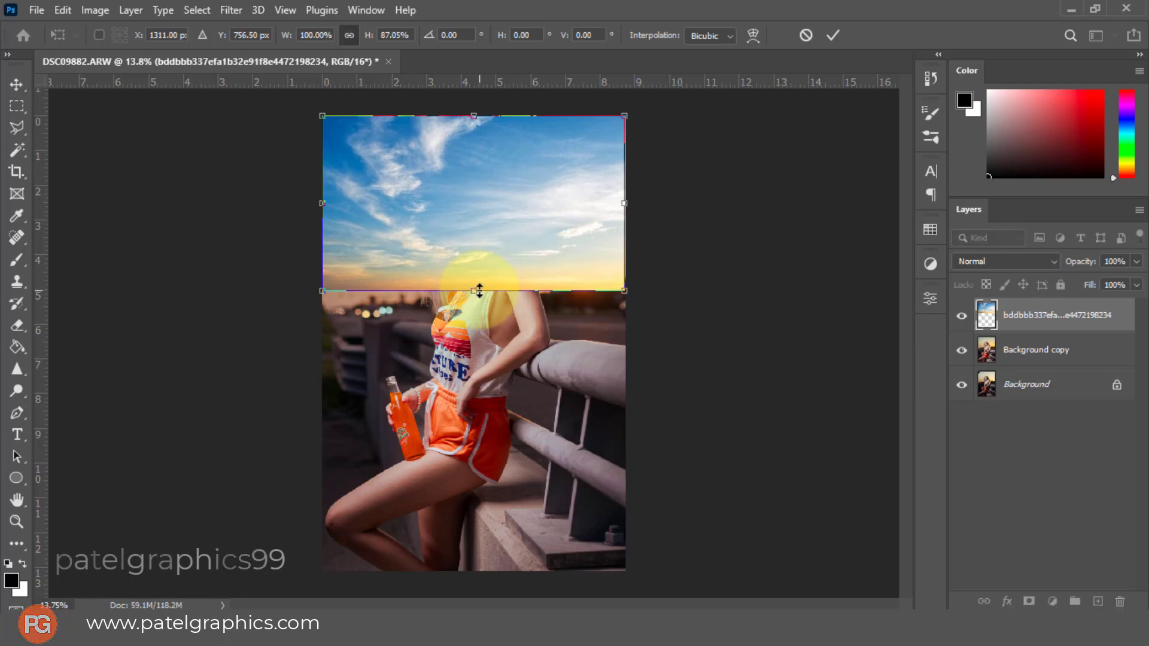
{"action": "key", "text": "Return"}
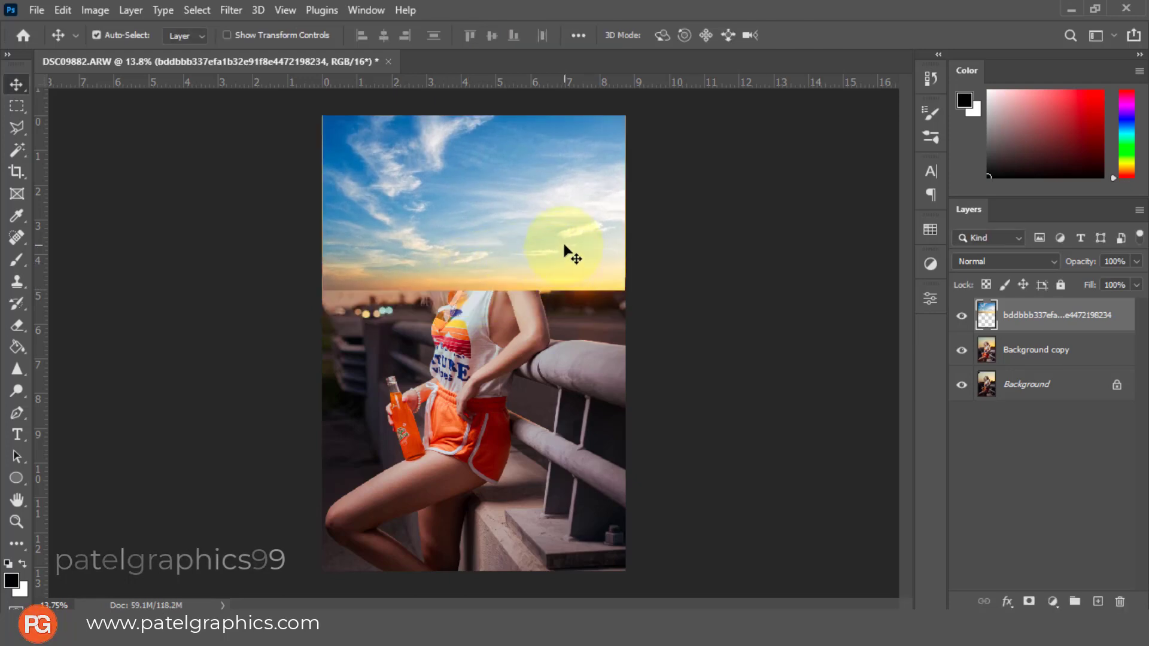
{"action": "key", "text": "ctrl+t"}
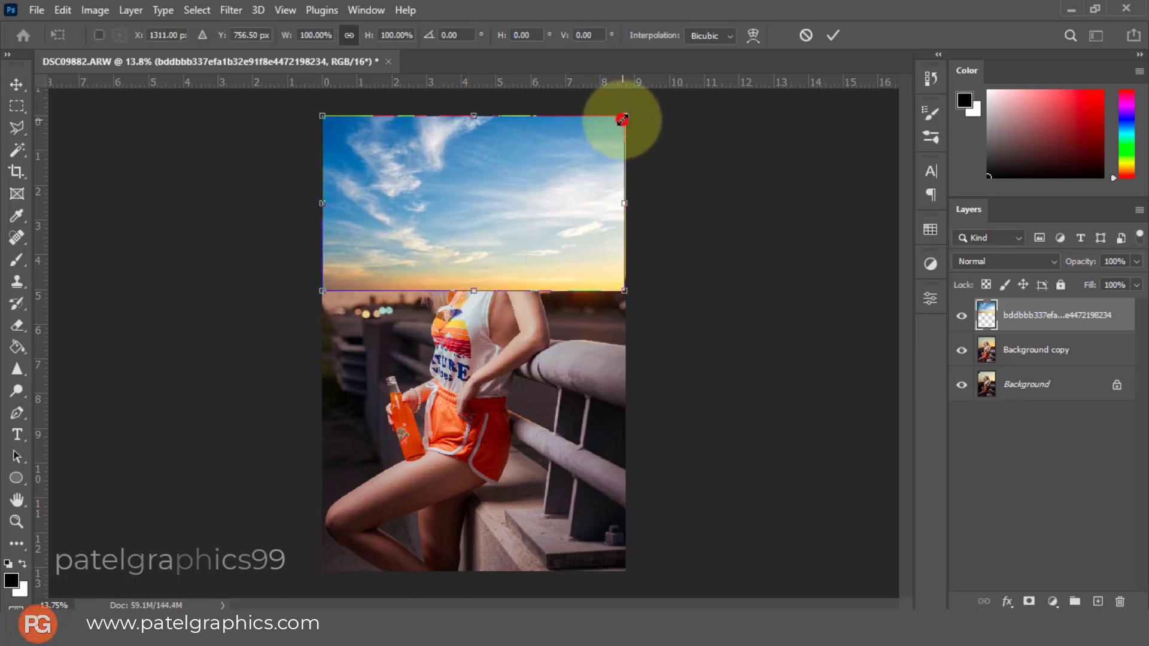
{"action": "left_click_drag", "start_coordinate": [622, 119], "coordinate": [627, 116]}
{"action": "key", "text": "Return"}
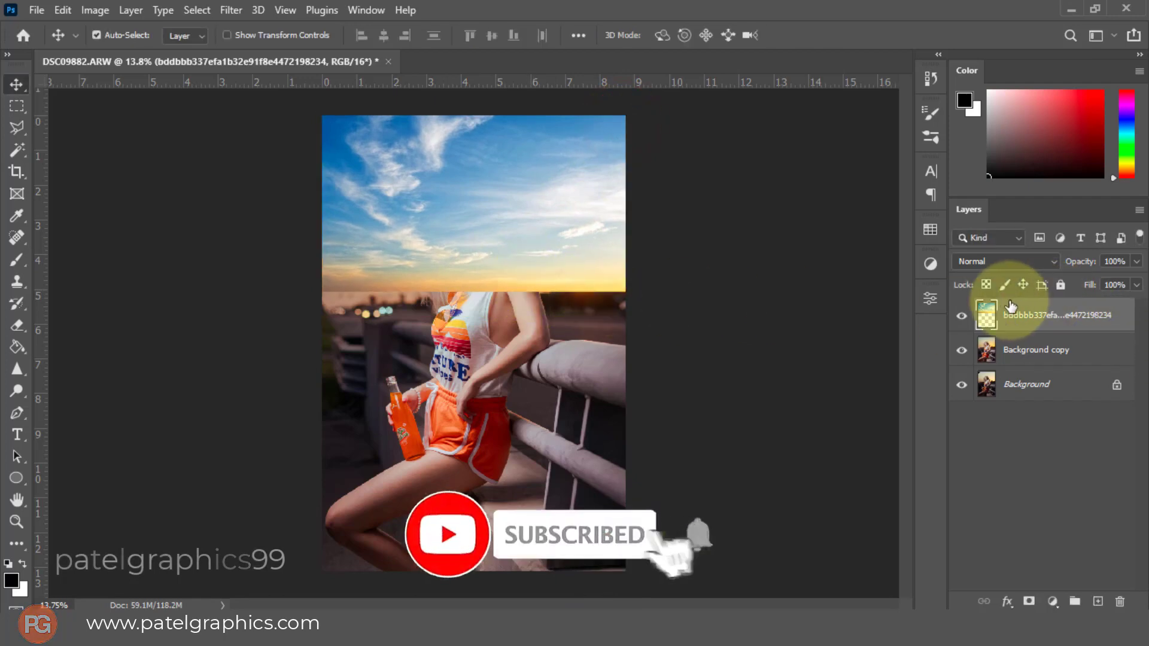
Change the sky layer's blend mode to Darken and add a layer mask to it.
{"action": "left_click", "coordinate": [996, 263]}
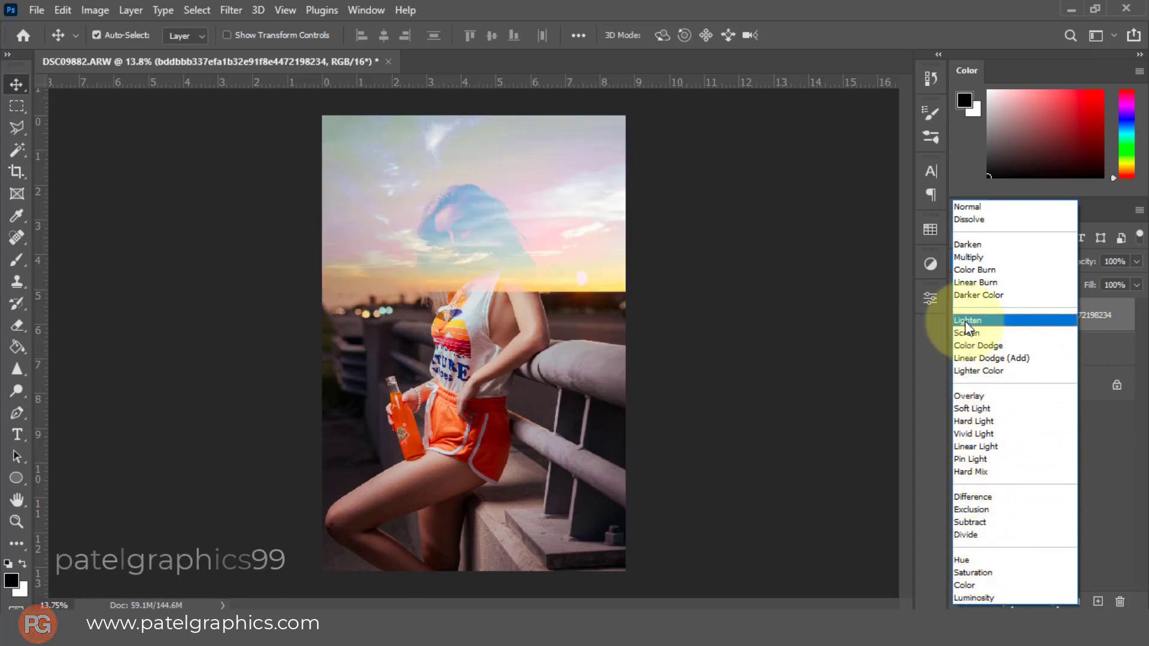
{"action": "left_click", "coordinate": [965, 245]}
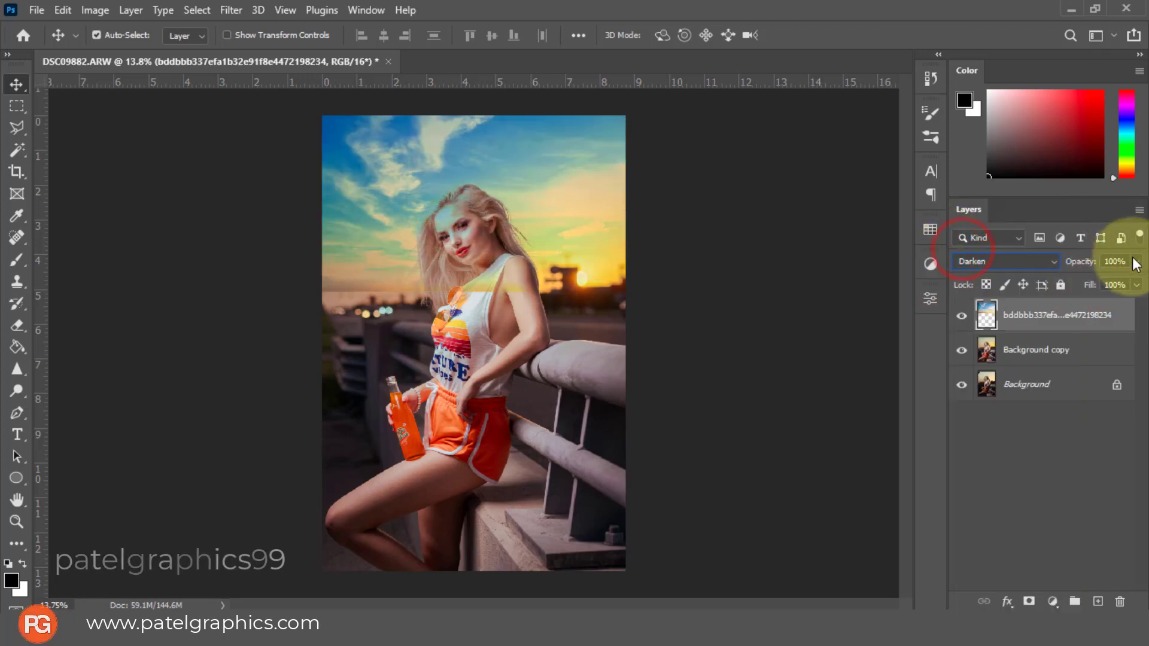
{"action": "left_click", "coordinate": [1035, 326]}
{"action": "left_click", "coordinate": [1026, 601]}
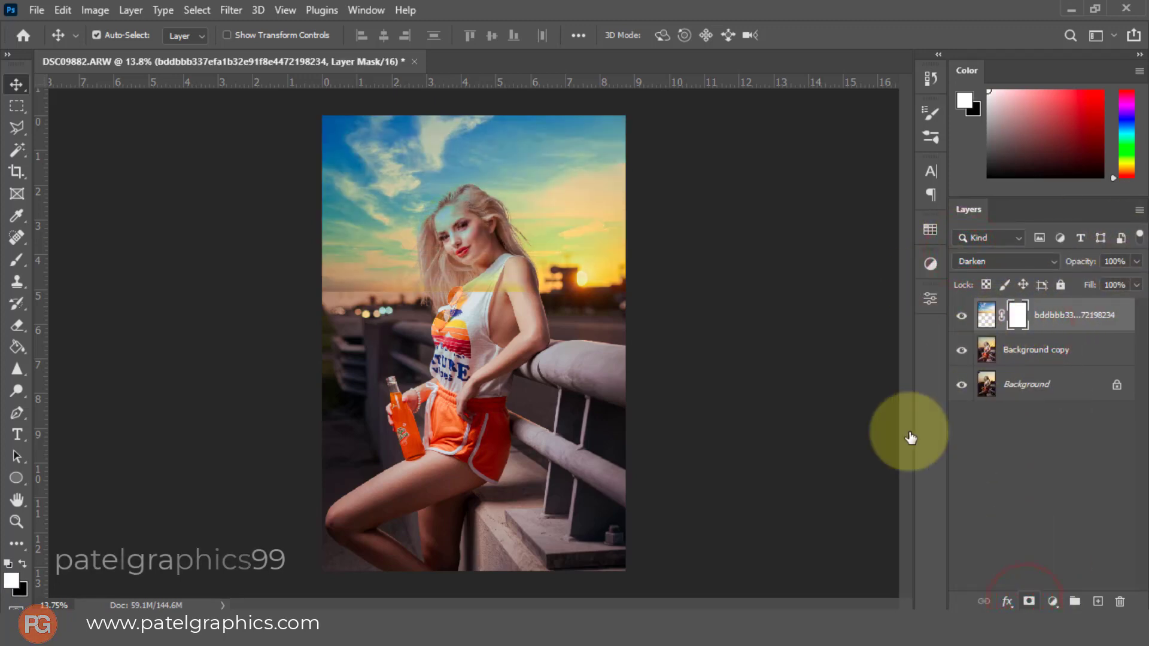
Choose the Soft Round brush with 0% hardness and a 700 px size for painting on the sky layer's mask.
{"action": "key", "text": "b"}
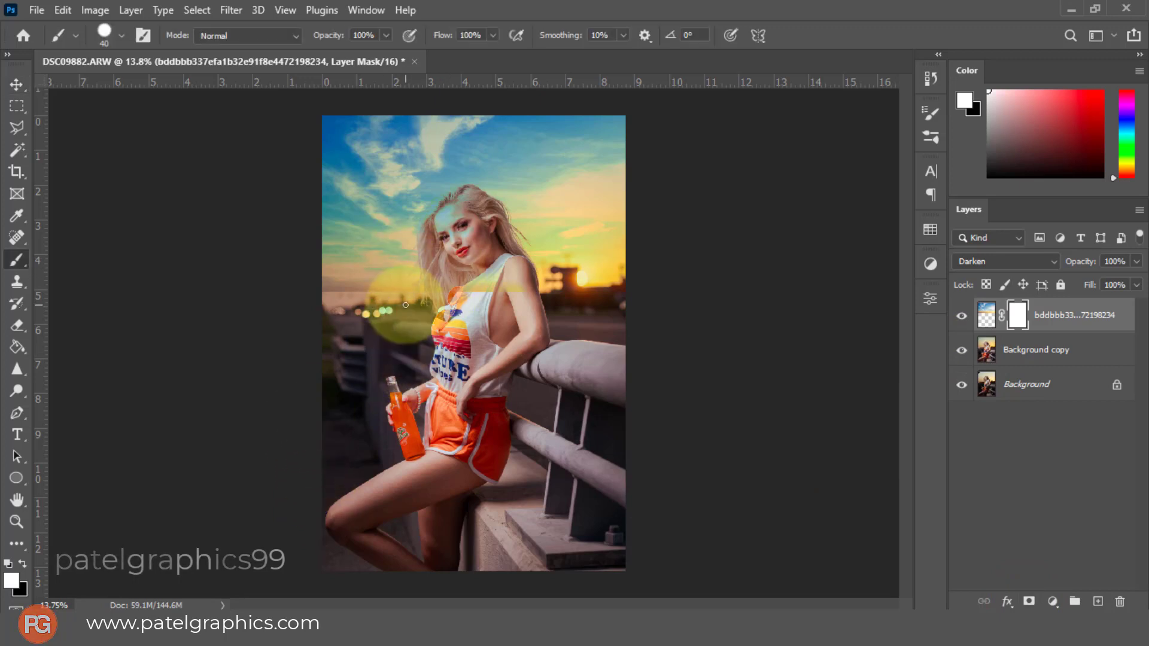
{"action": "right_click", "coordinate": [497, 289]}
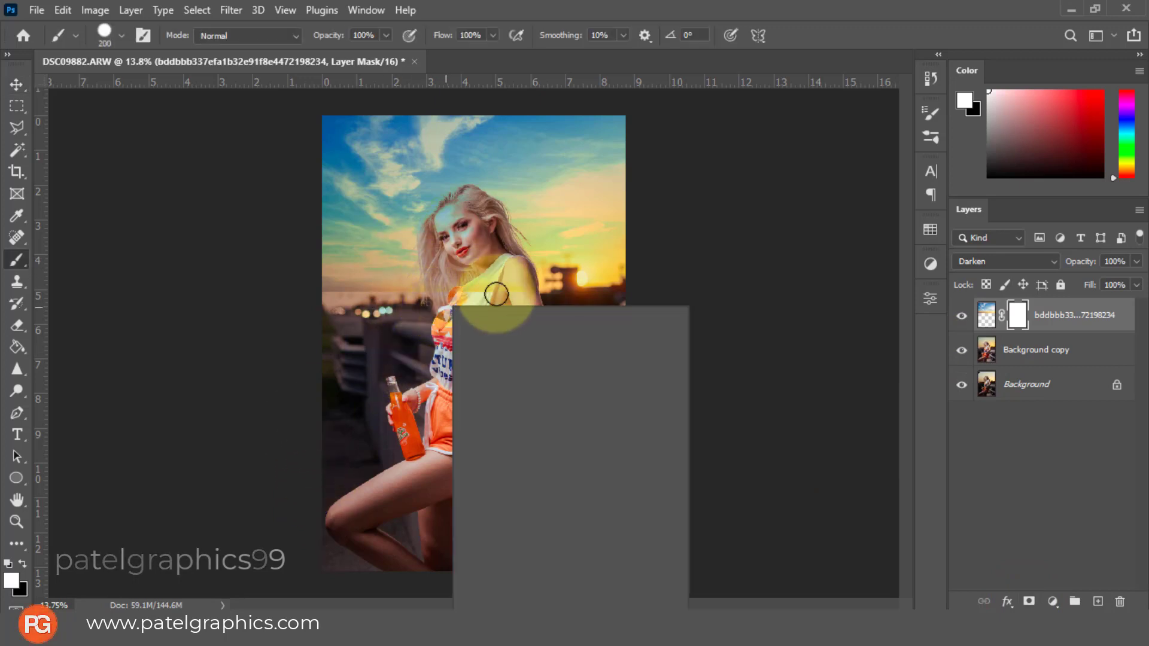
{"action": "left_click", "coordinate": [570, 526]}
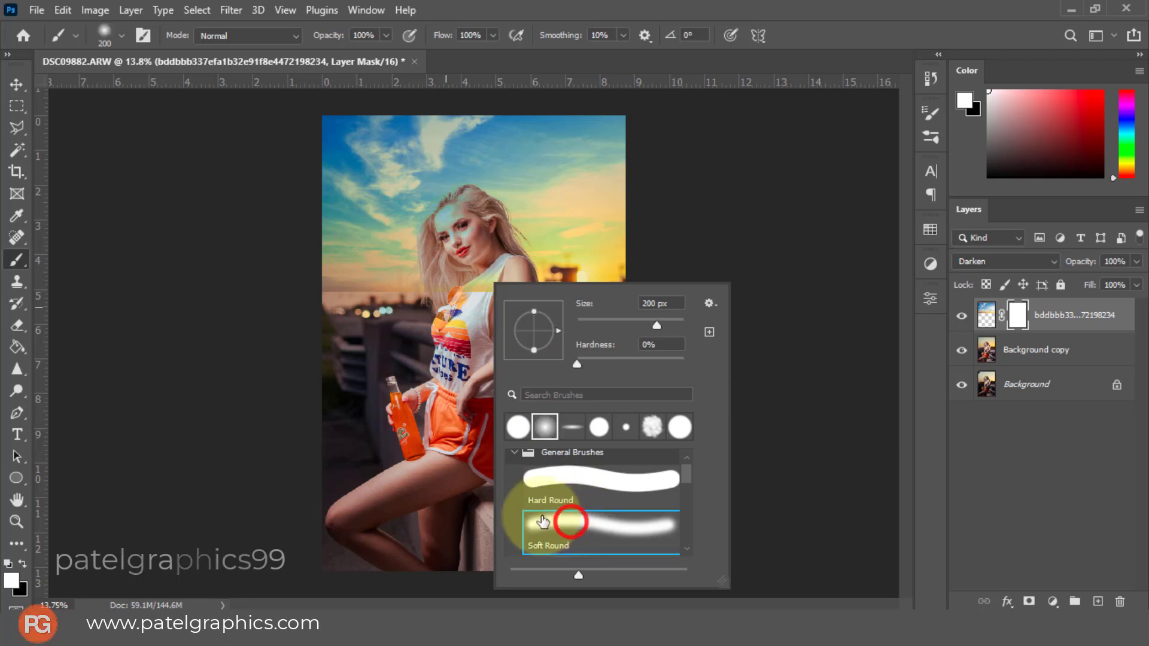
{"action": "left_click", "coordinate": [1018, 312]}
{"action": "key", "text": "bracketright"}
{"action": "key", "text": "bracketright"}
{"action": "key", "text": "bracketright"}
{"action": "key", "text": "bracketright"}
{"action": "key", "text": "bracketright"}
{"action": "key", "text": "bracketright"}
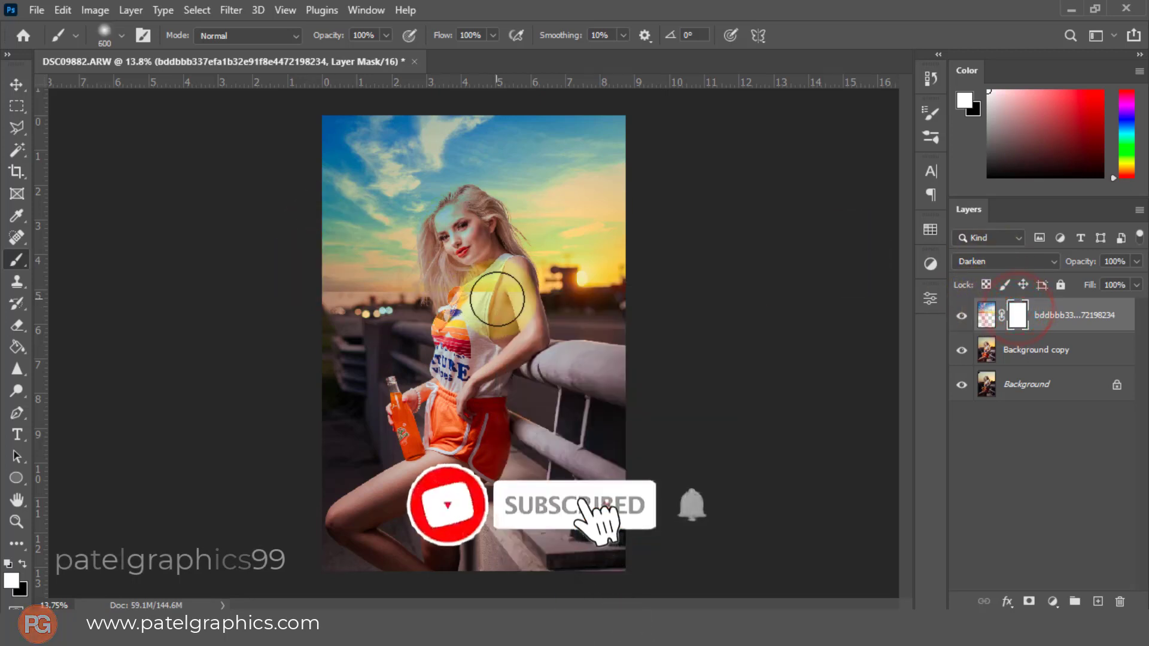
Paint black on the sky mask over the woman's upper body and along the horizon to hide the sky's lower edge.
{"action": "key", "text": "x"}
{"action": "left_click", "coordinate": [500, 308]}
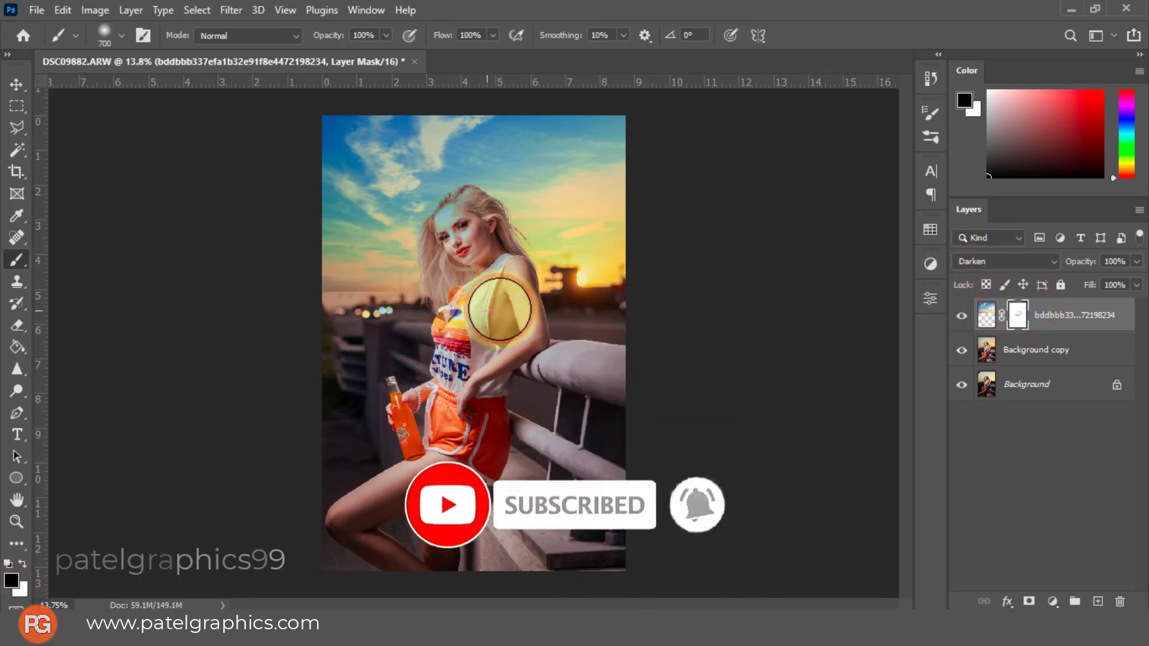
{"action": "mouse_move", "coordinate": [281, 317]}
{"action": "left_mouse_down"}
{"action": "mouse_move", "coordinate": [428, 321]}
{"action": "mouse_move", "coordinate": [317, 366]}
{"action": "mouse_move", "coordinate": [640, 311]}
{"action": "mouse_move", "coordinate": [520, 314]}
{"action": "mouse_move", "coordinate": [552, 303]}
{"action": "mouse_move", "coordinate": [668, 301]}
{"action": "mouse_move", "coordinate": [681, 335]}
{"action": "mouse_move", "coordinate": [462, 238]}
{"action": "left_mouse_up"}
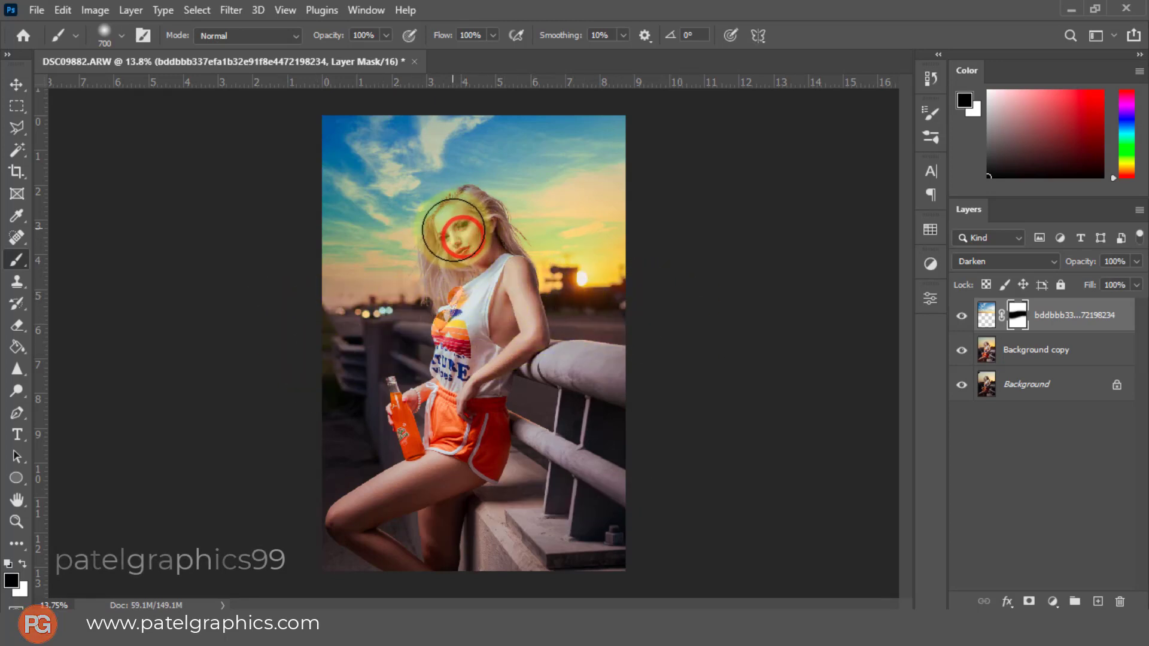
Paint black on the sky mask over the woman's face and hair with a smaller brush of about 400 px.
{"action": "key", "text": "["}
{"action": "key", "text": "["}
{"action": "key", "text": "["}
{"action": "key", "text": "["}
{"action": "key", "text": "["}
{"action": "key", "text": "["}
{"action": "key", "text": "["}
{"action": "key", "text": "["}
{"action": "key", "text": "["}
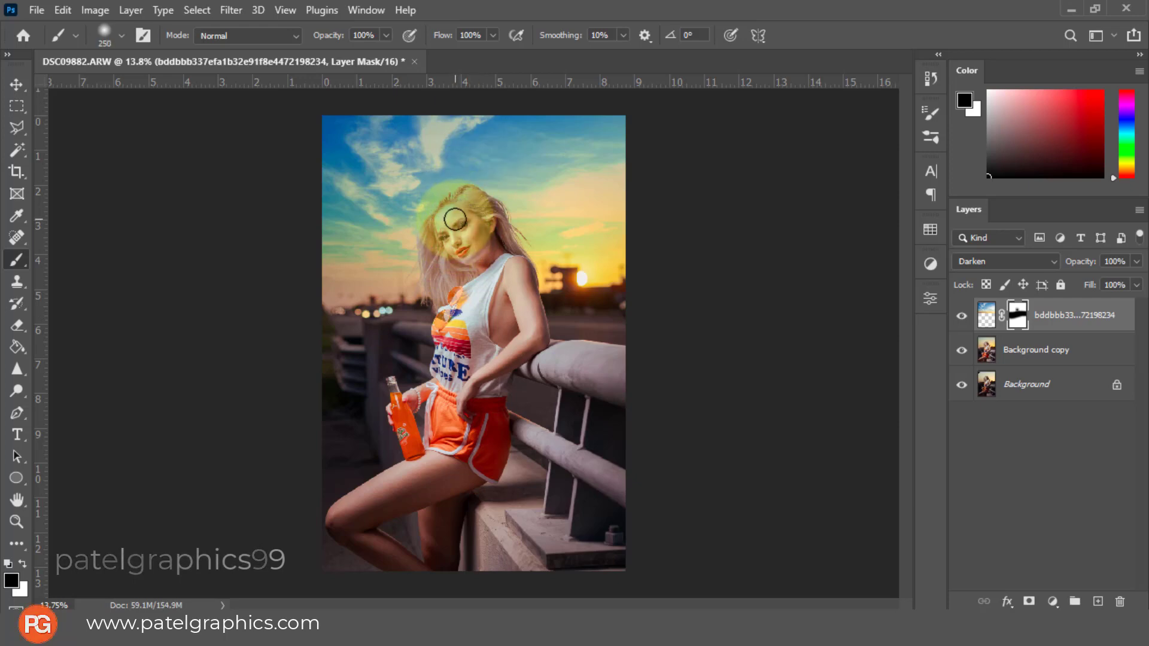
{"action": "scroll", "coordinate": [462, 224], "scroll_direction": "up", "scroll_amount": 7}
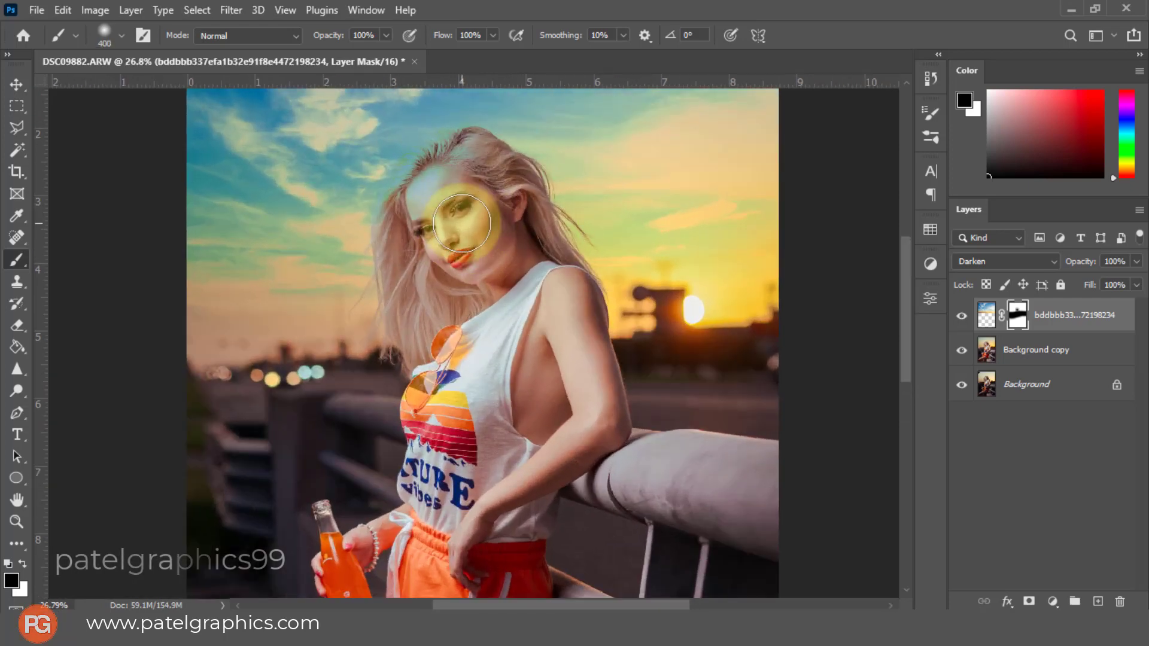
{"action": "mouse_move", "coordinate": [453, 199]}
{"action": "left_mouse_down"}
{"action": "mouse_move", "coordinate": [425, 207]}
{"action": "mouse_move", "coordinate": [423, 321]}
{"action": "left_mouse_up"}
{"action": "key", "text": "["}
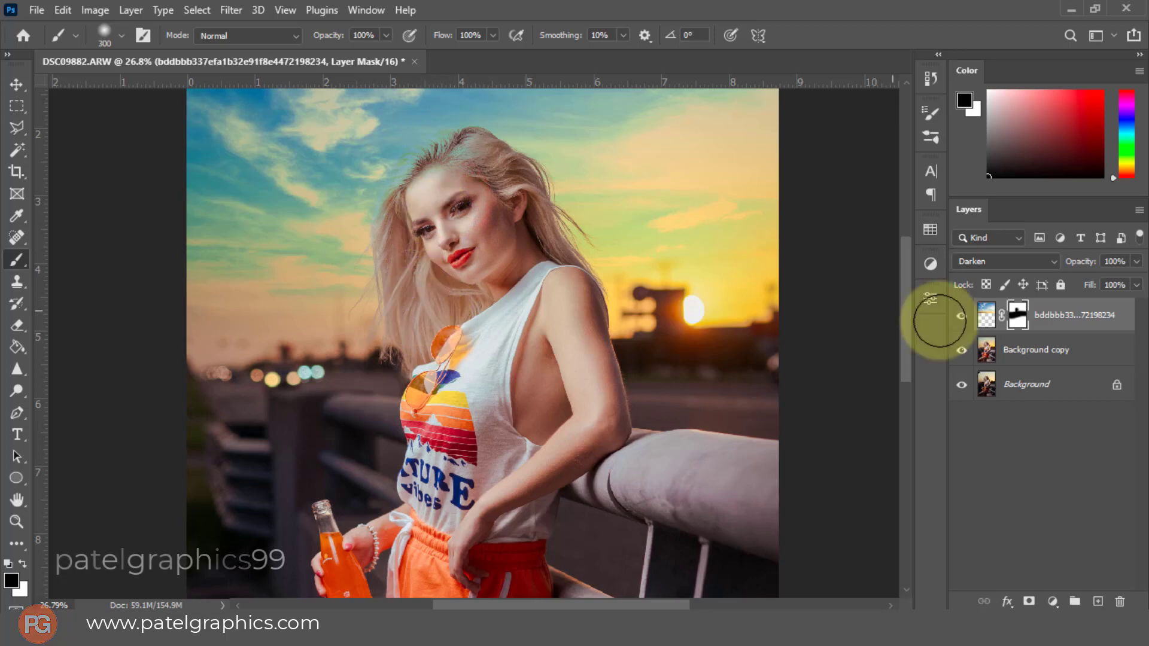
Compare the image with and without the sky layer, and reduce that layer's opacity to 73%.
{"action": "left_click", "coordinate": [961, 314]}
{"action": "left_click", "coordinate": [961, 314]}
{"action": "key", "text": "["}
{"action": "key", "text": "["}
{"action": "key", "text": "["}
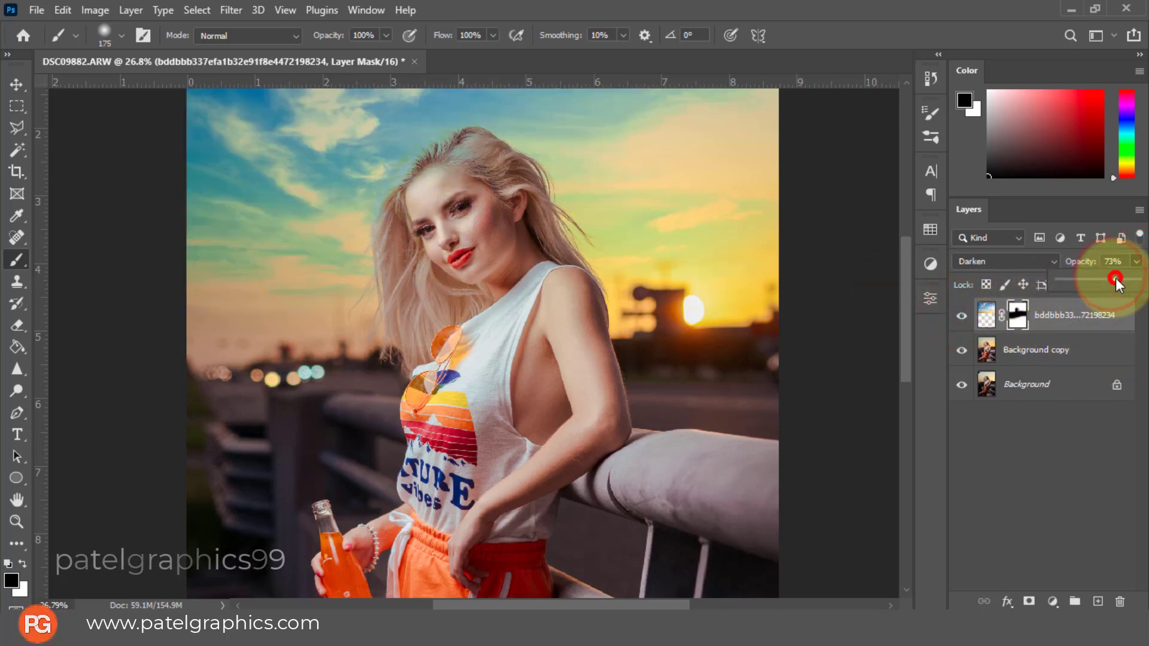
{"action": "left_click", "coordinate": [1113, 282]}
Paint black on the sky mask along the woman's hairline and outer hair, using brush sizes of 150 to 200 px.
{"action": "key", "text": "["}
{"action": "key", "text": "["}
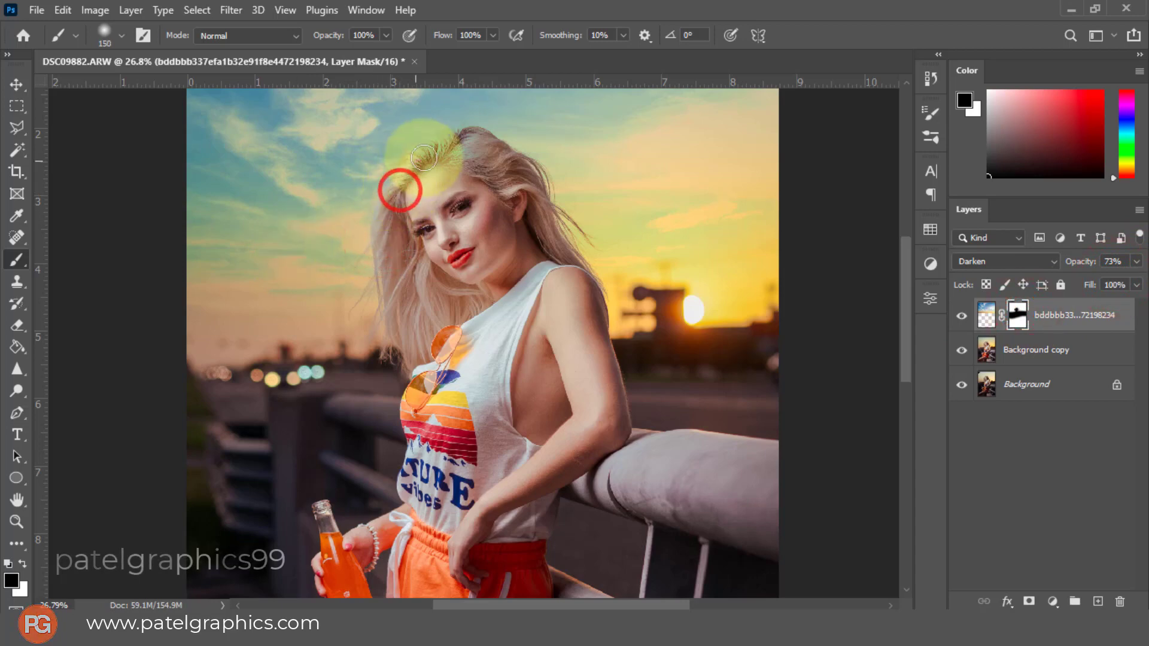
{"action": "mouse_move", "coordinate": [423, 157]}
{"action": "left_mouse_down"}
{"action": "mouse_move", "coordinate": [455, 163]}
{"action": "mouse_move", "coordinate": [400, 236]}
{"action": "left_mouse_up"}
{"action": "key", "text": "]"}
{"action": "key", "text": "]"}
{"action": "mouse_move", "coordinate": [448, 155]}
{"action": "left_mouse_down"}
{"action": "mouse_move", "coordinate": [459, 149]}
{"action": "mouse_move", "coordinate": [511, 187]}
{"action": "mouse_move", "coordinate": [546, 238]}
{"action": "left_mouse_up"}
{"action": "left_click", "coordinate": [434, 184]}
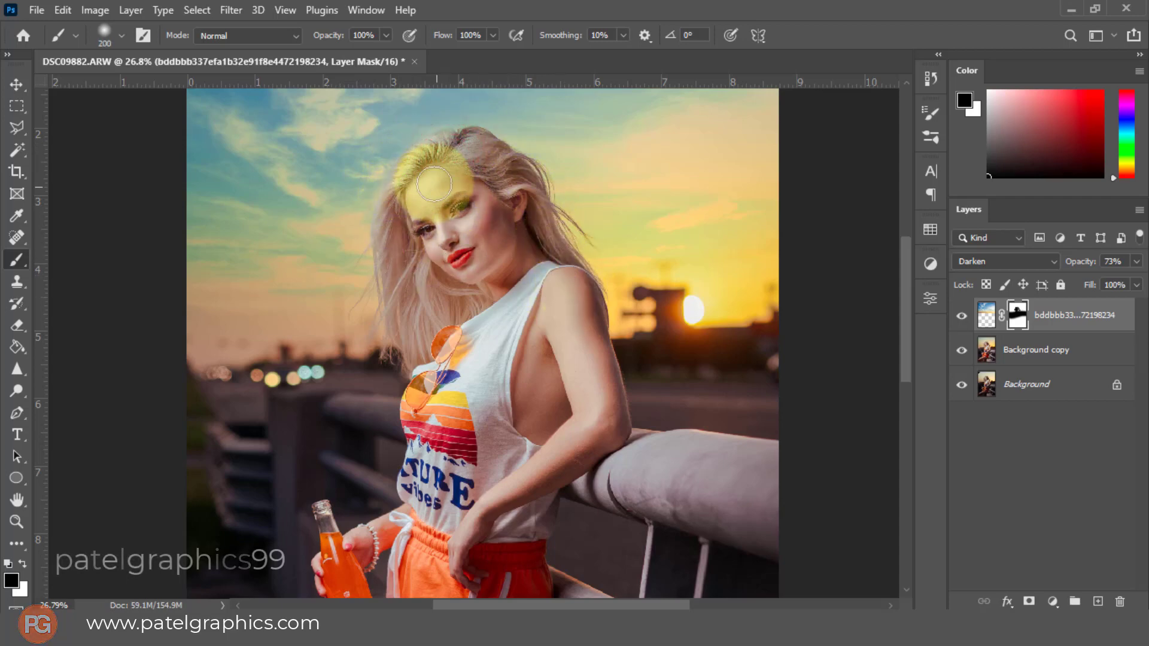
{"action": "mouse_move", "coordinate": [450, 143]}
{"action": "left_mouse_down"}
{"action": "mouse_move", "coordinate": [396, 180]}
{"action": "mouse_move", "coordinate": [394, 202]}
{"action": "left_mouse_up"}
Set the sky layer's opacity to 52% while judging the blend on the whole image.
{"action": "scroll", "coordinate": [455, 308], "scroll_direction": "down", "scroll_amount": 6}
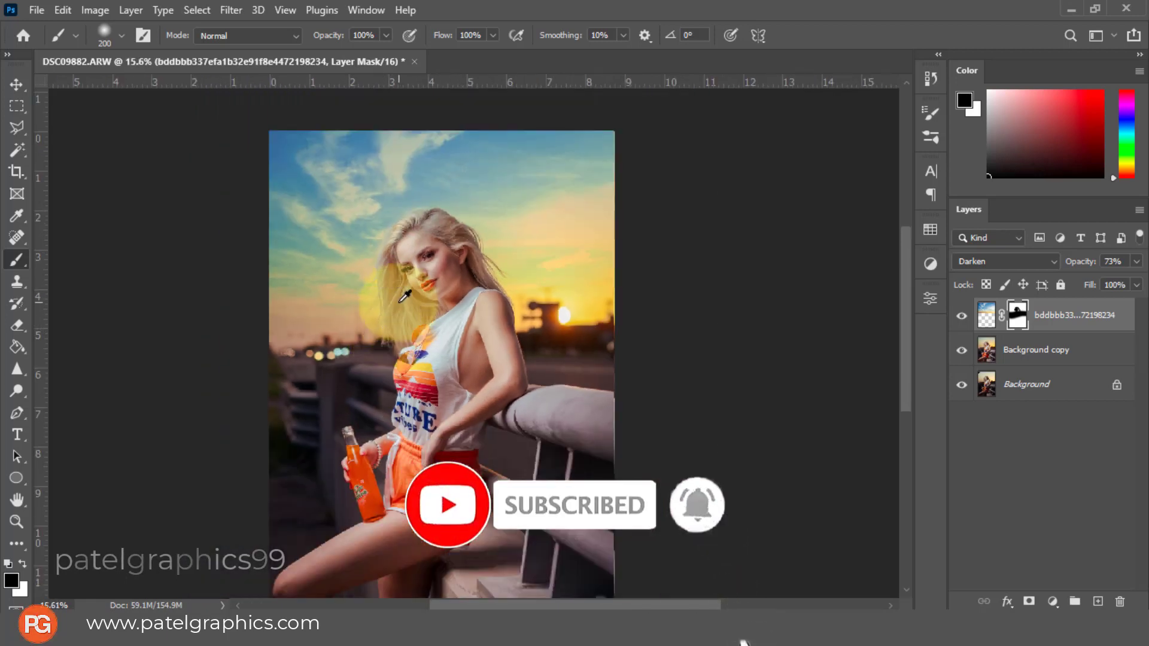
{"action": "scroll", "coordinate": [464, 314], "scroll_direction": "down", "scroll_amount": 3}
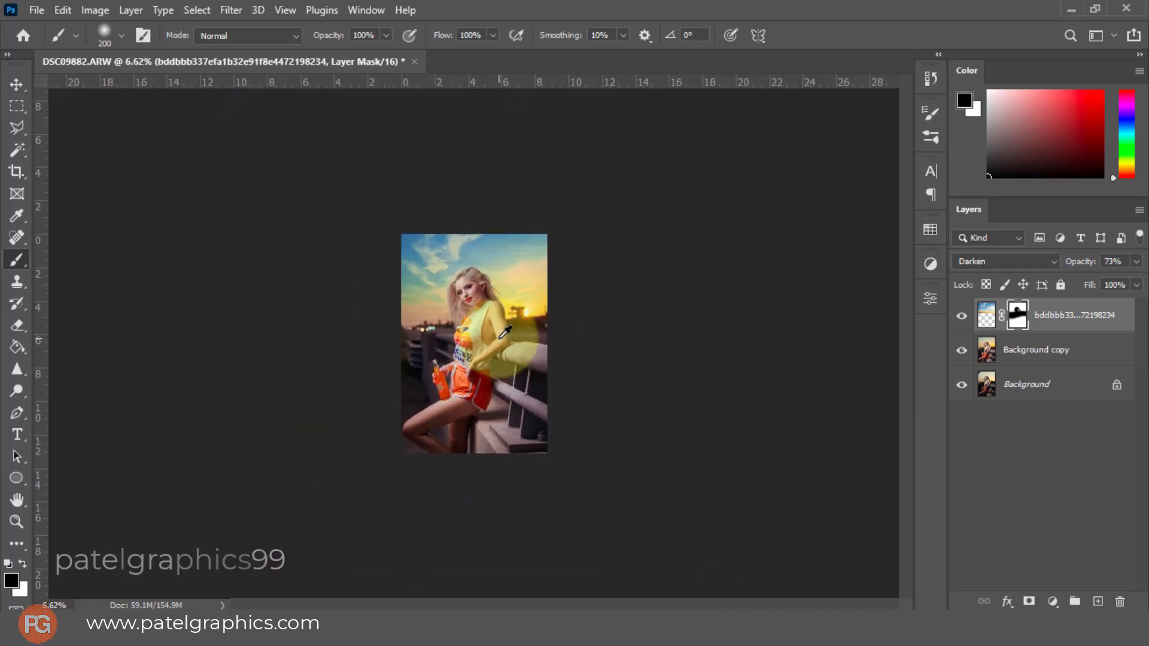
{"action": "scroll", "coordinate": [463, 314], "scroll_direction": "up", "scroll_amount": 4}
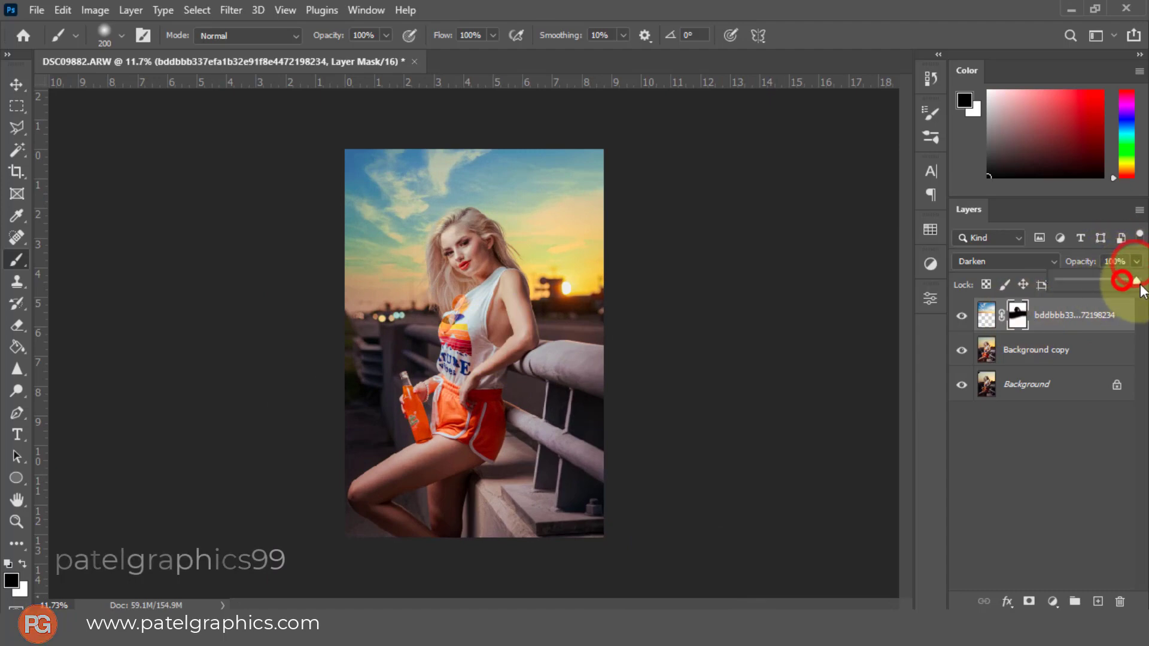
{"action": "left_click_drag", "start_coordinate": [1059, 281], "coordinate": [1099, 288]}
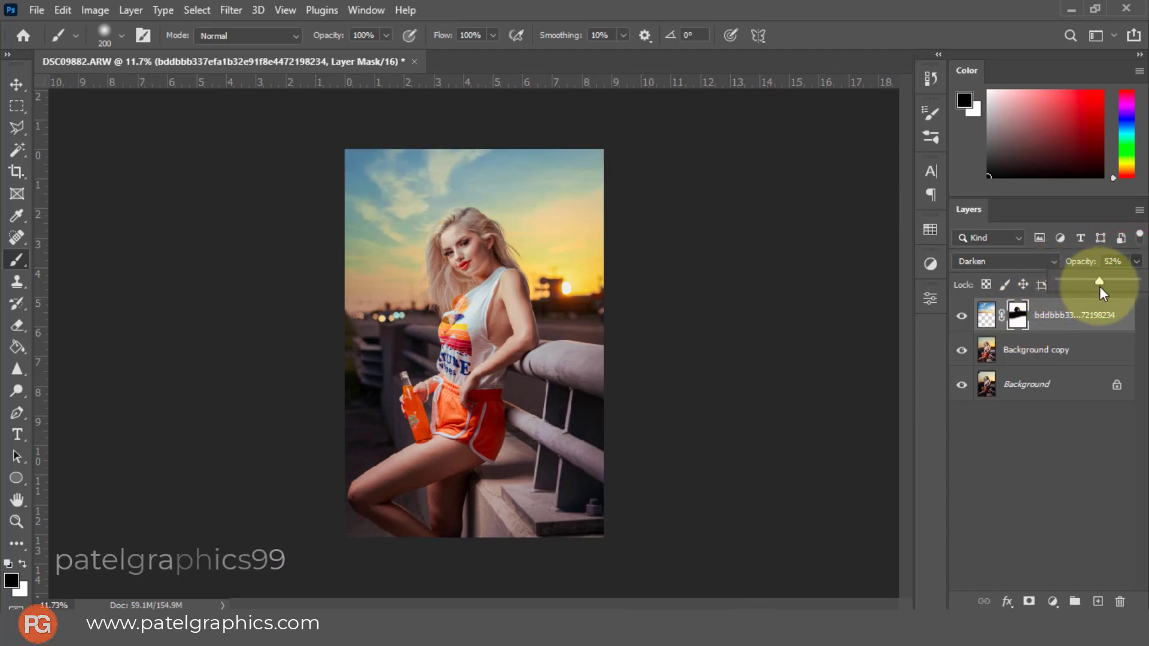
{"action": "scroll", "coordinate": [547, 281], "scroll_direction": "down", "scroll_amount": 2}
{"action": "scroll", "coordinate": [526, 287], "scroll_direction": "up", "scroll_amount": 3}
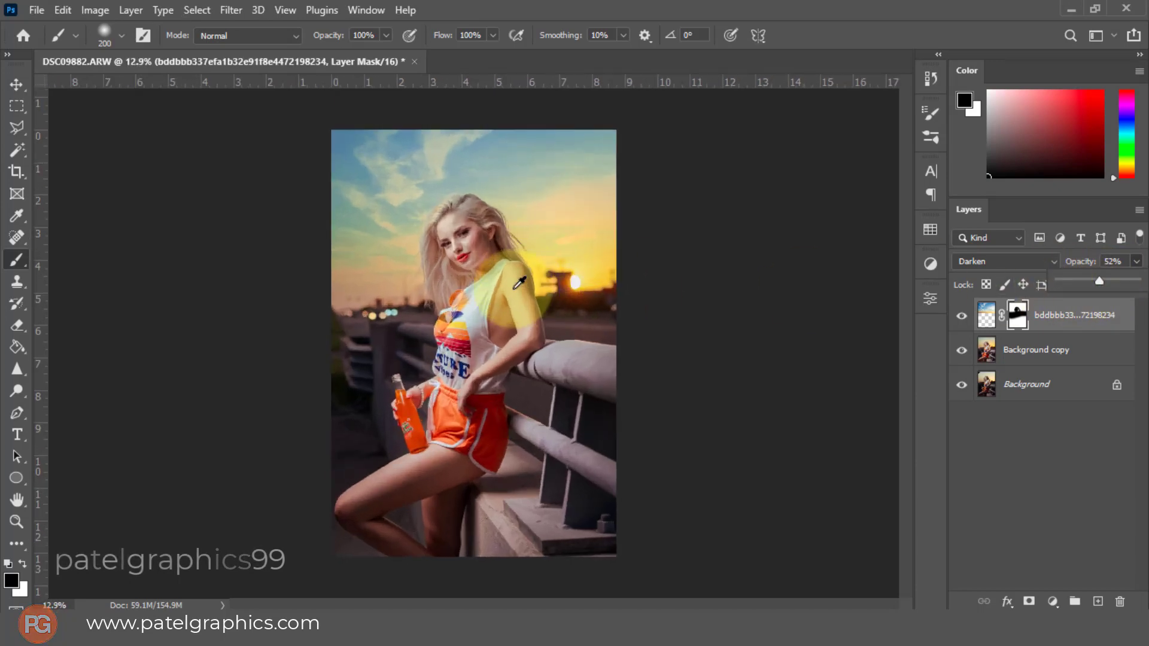
Duplicate the Background copy layer, hide the original Background copy, and make the duplicate the active layer.
{"action": "scroll", "coordinate": [397, 224], "scroll_direction": "up", "scroll_amount": 5}
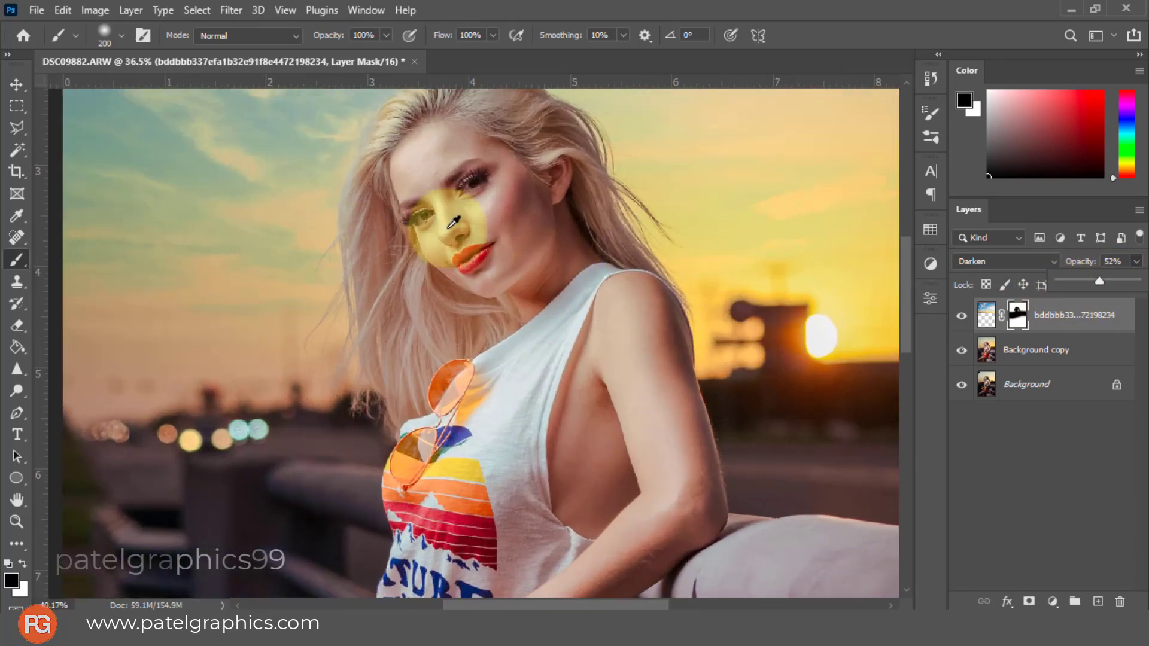
{"action": "scroll", "coordinate": [457, 223], "scroll_direction": "up", "scroll_amount": 4}
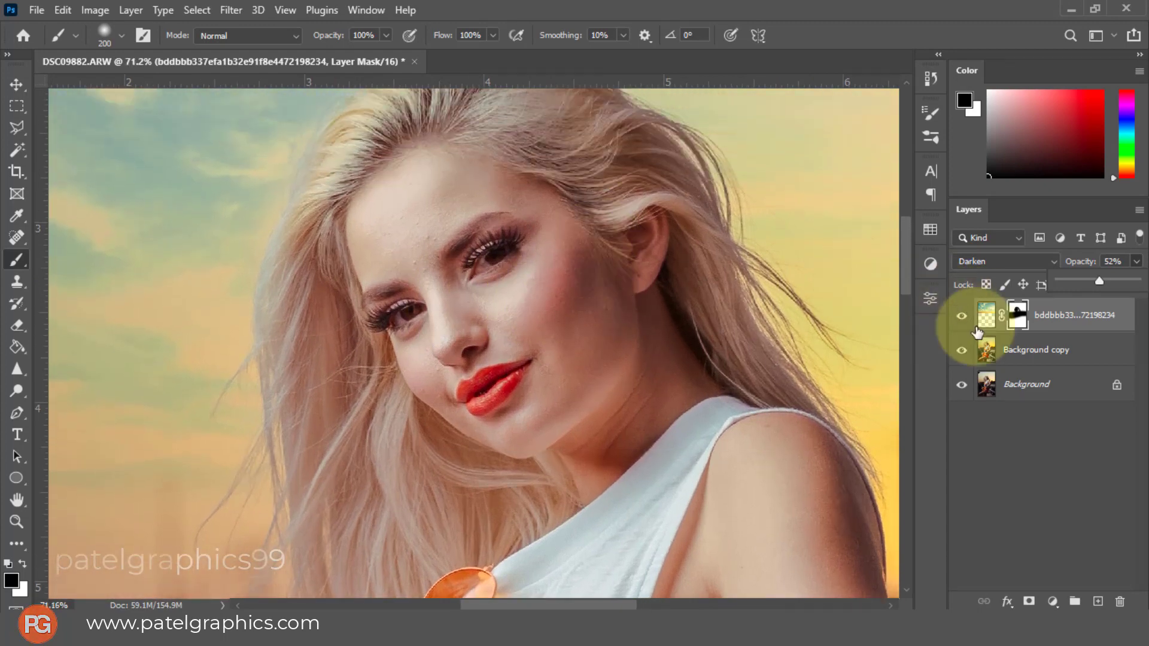
{"action": "left_click", "coordinate": [994, 349]}
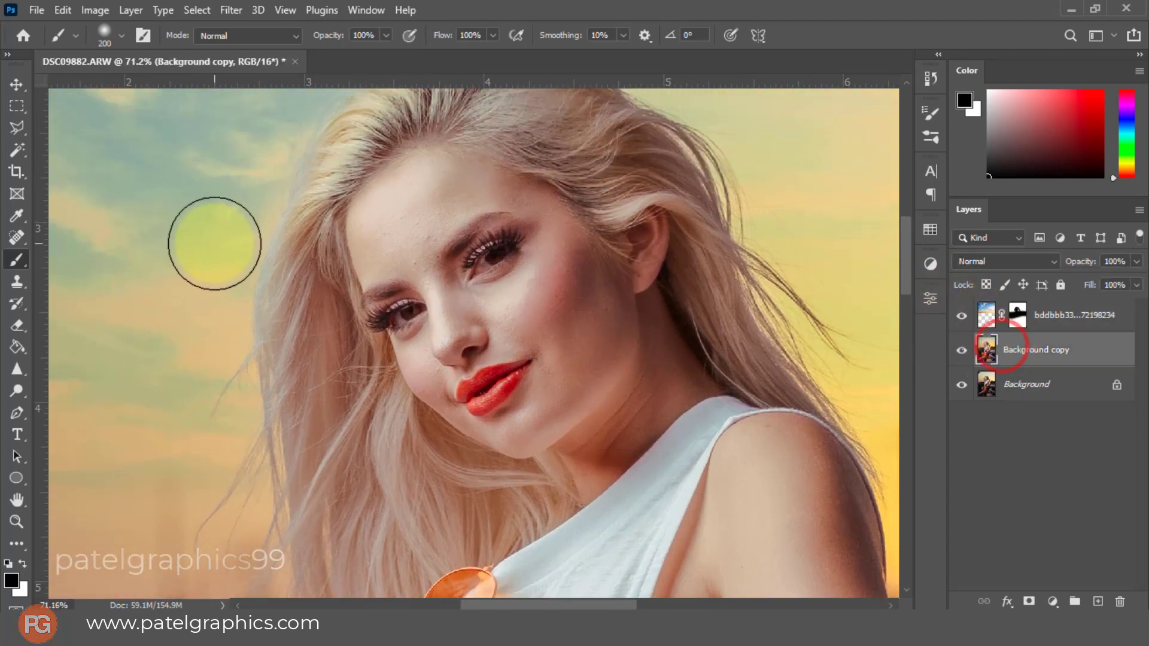
{"action": "key", "text": "ctrl+j"}
{"action": "left_click", "coordinate": [961, 384]}
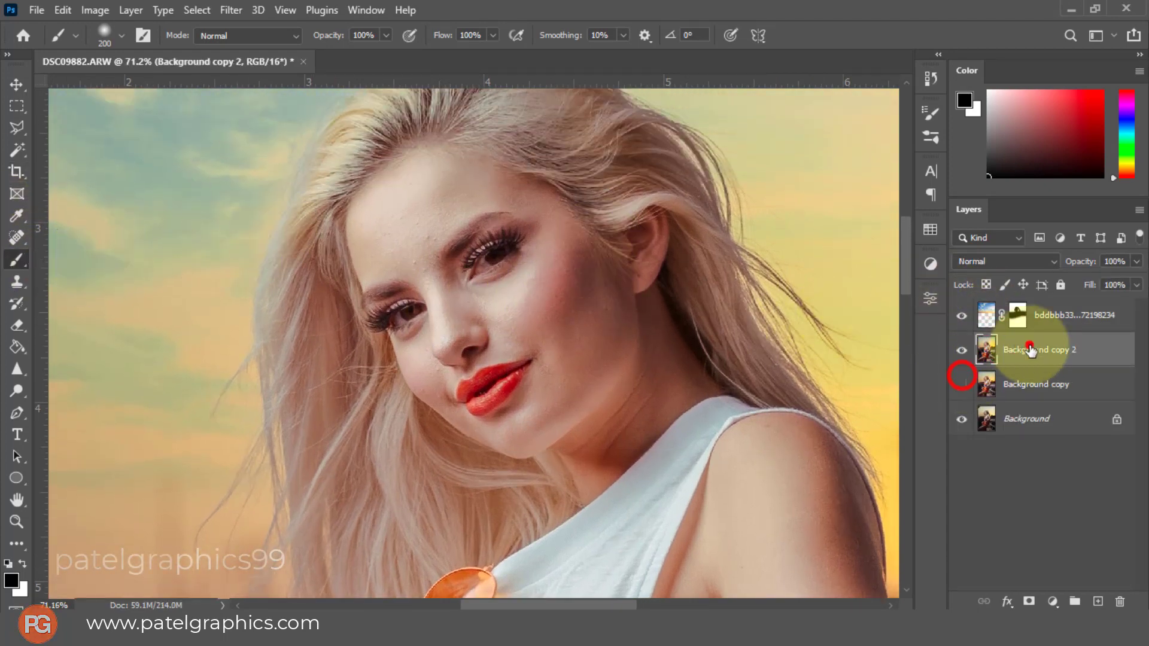
{"action": "left_click", "coordinate": [1028, 349]}
Activate the Spot Healing Brush and reduce its size to 15 px for retouching the woman's face.
{"action": "left_click", "coordinate": [17, 237]}
{"action": "key", "text": "bracketleft"}
{"action": "key", "text": "bracketleft"}
{"action": "key", "text": "bracketleft"}
{"action": "key", "text": "bracketleft"}
{"action": "key", "text": "bracketleft"}
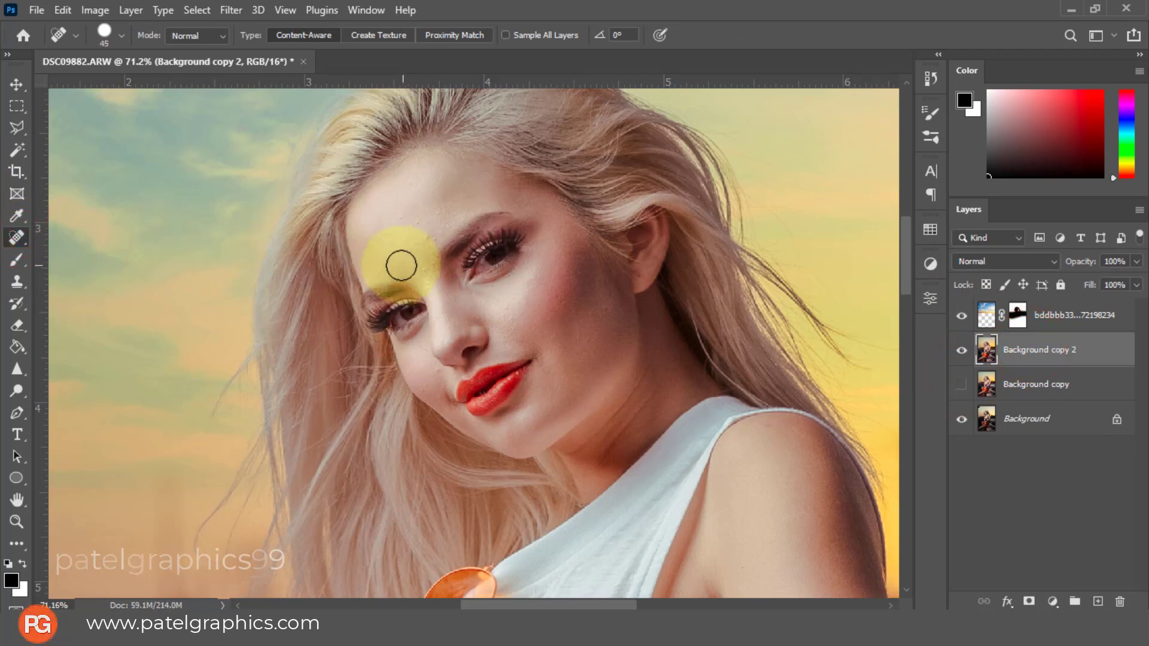
{"action": "scroll", "coordinate": [415, 261], "scroll_direction": "up", "scroll_amount": 3}
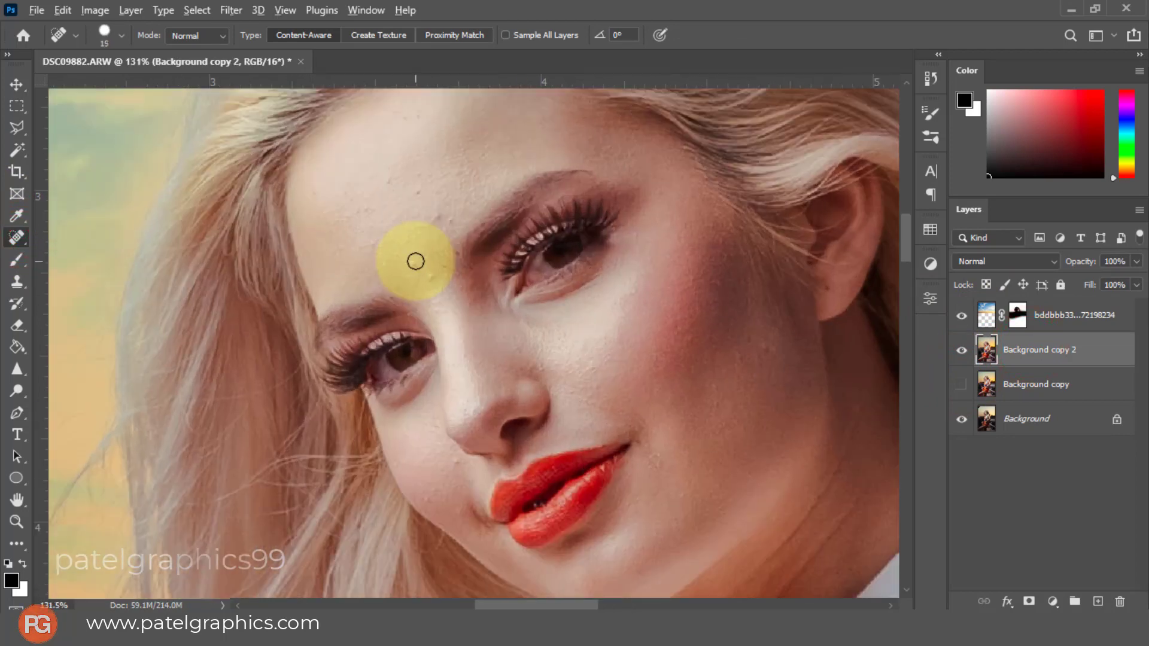
{"action": "scroll", "coordinate": [415, 261], "scroll_direction": "down", "scroll_amount": 1}
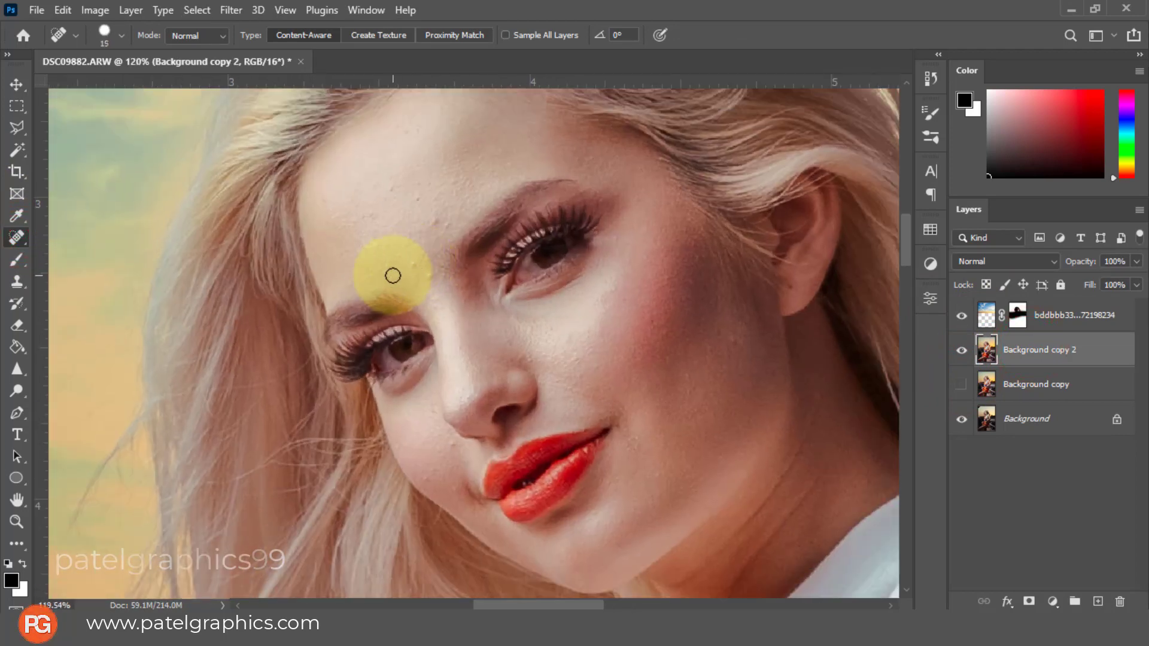
Heal the small blemishes between the eyebrows and across the woman's forehead.
{"action": "left_click", "coordinate": [429, 277]}
{"action": "key", "text": "bracketright"}
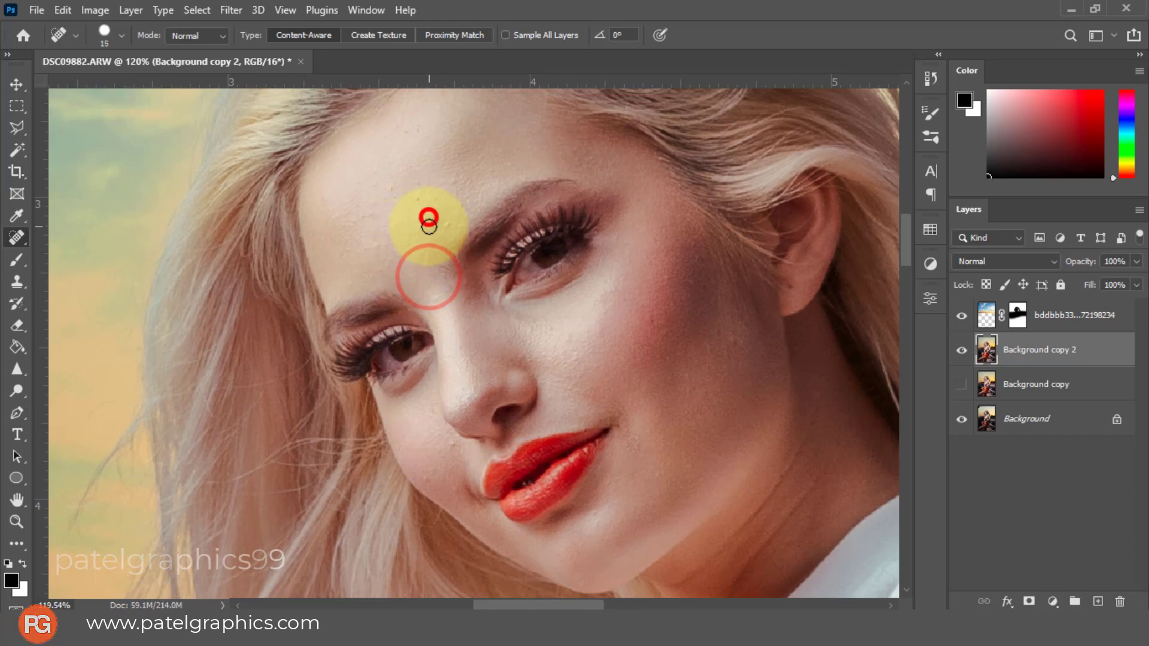
{"action": "left_click", "coordinate": [436, 218]}
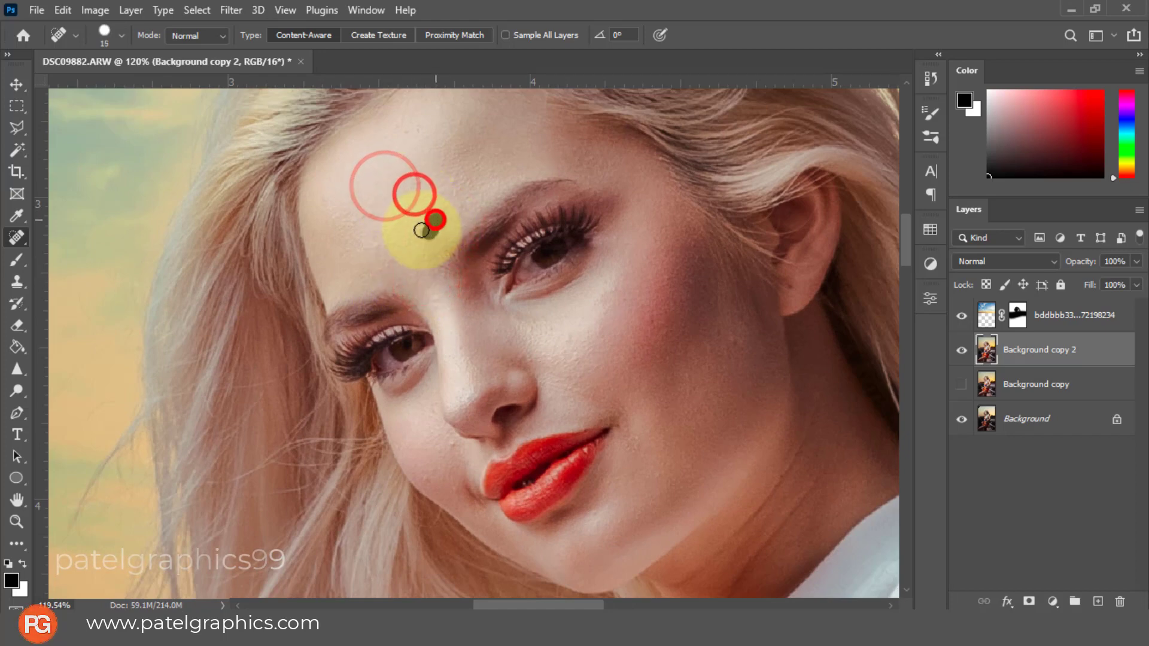
{"action": "left_click", "coordinate": [415, 185]}
{"action": "left_click", "coordinate": [366, 216]}
{"action": "left_click", "coordinate": [352, 228]}
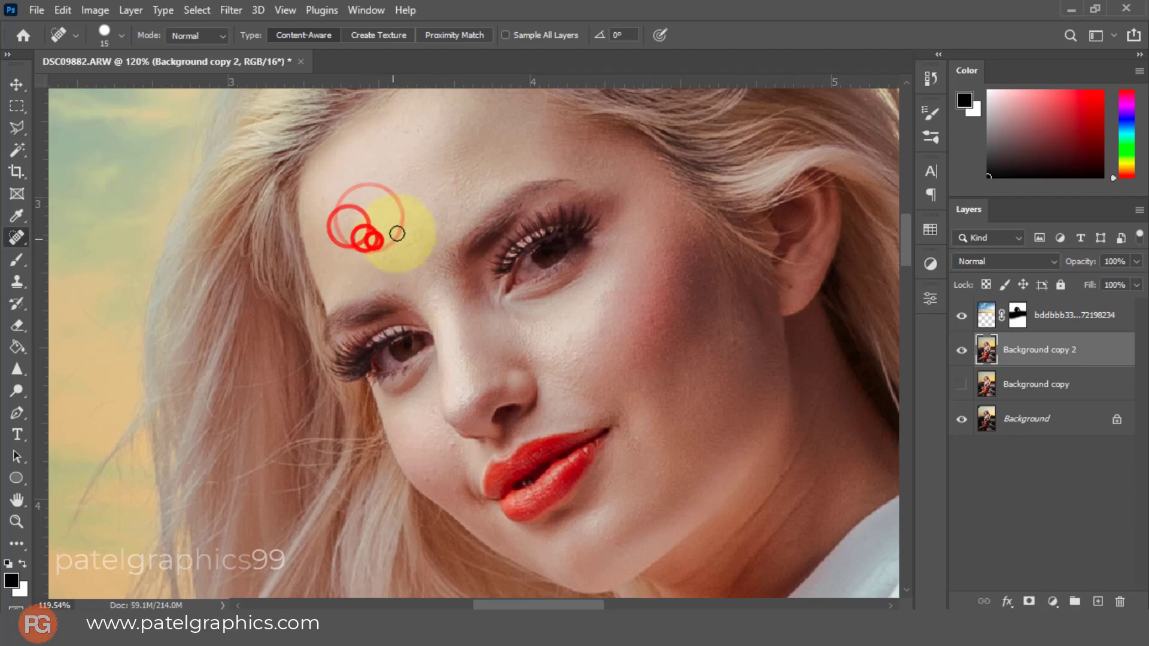
{"action": "left_click", "coordinate": [452, 183]}
{"action": "left_click", "coordinate": [398, 125]}
{"action": "left_click", "coordinate": [412, 132]}
{"action": "left_click", "coordinate": [433, 132]}
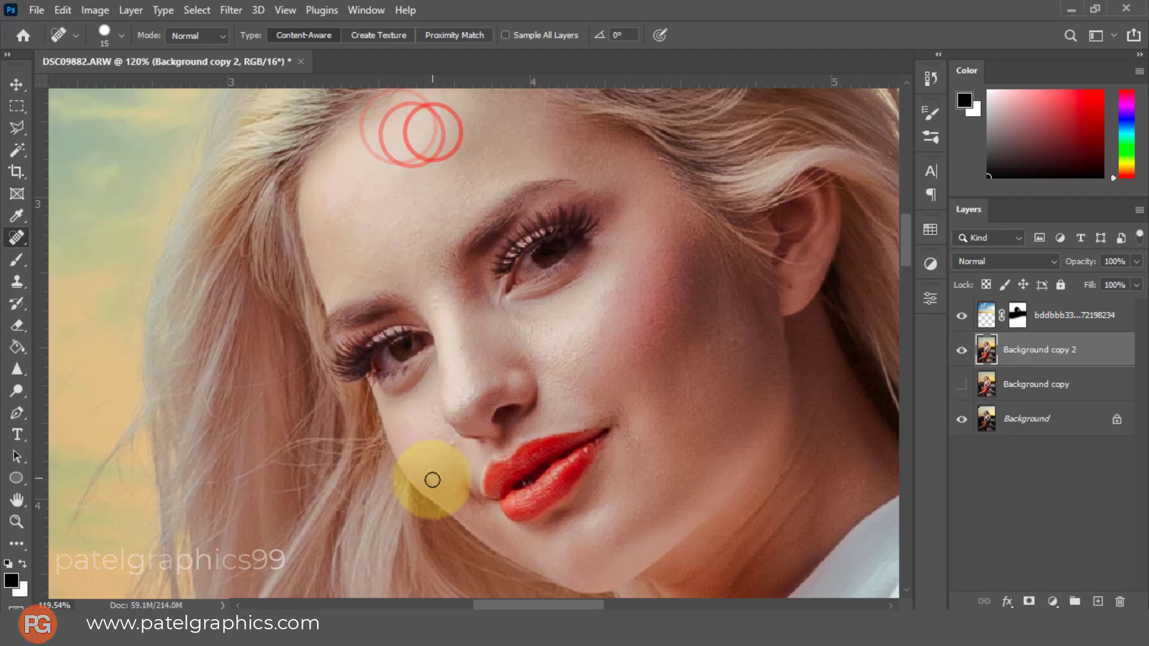
Heal the remaining blemishes on both cheeks and the nose, reducing the healing brush to 9 px for the finest spots.
{"action": "left_click", "coordinate": [449, 440]}
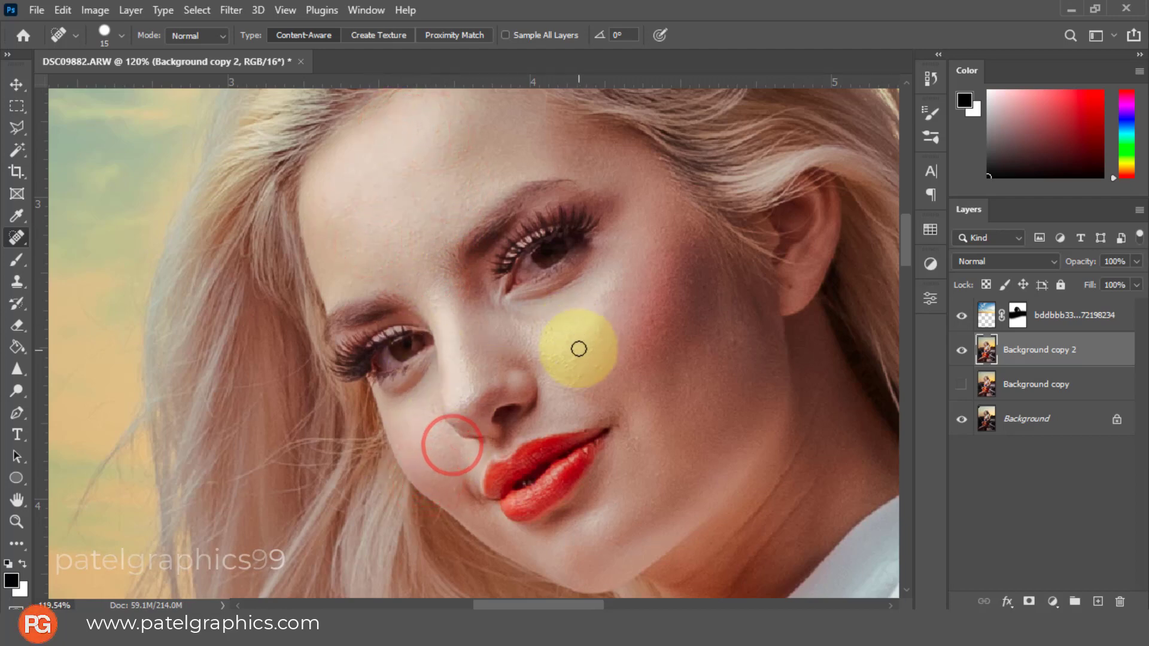
{"action": "left_click", "coordinate": [569, 354]}
{"action": "left_click", "coordinate": [654, 325]}
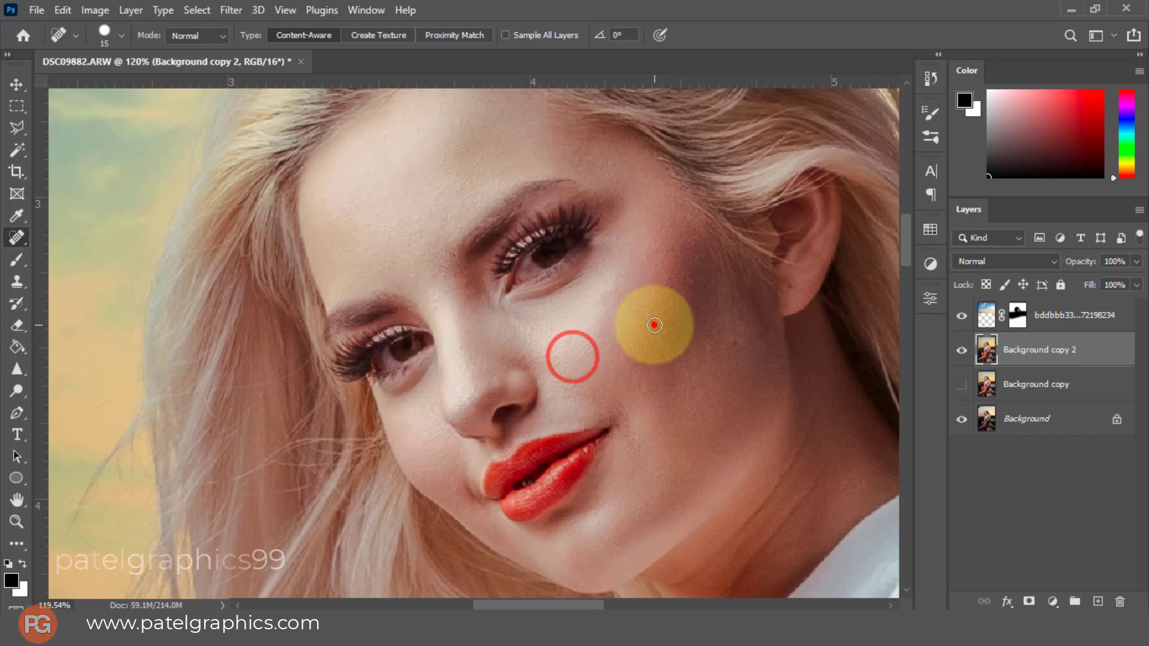
{"action": "left_click", "coordinate": [463, 348]}
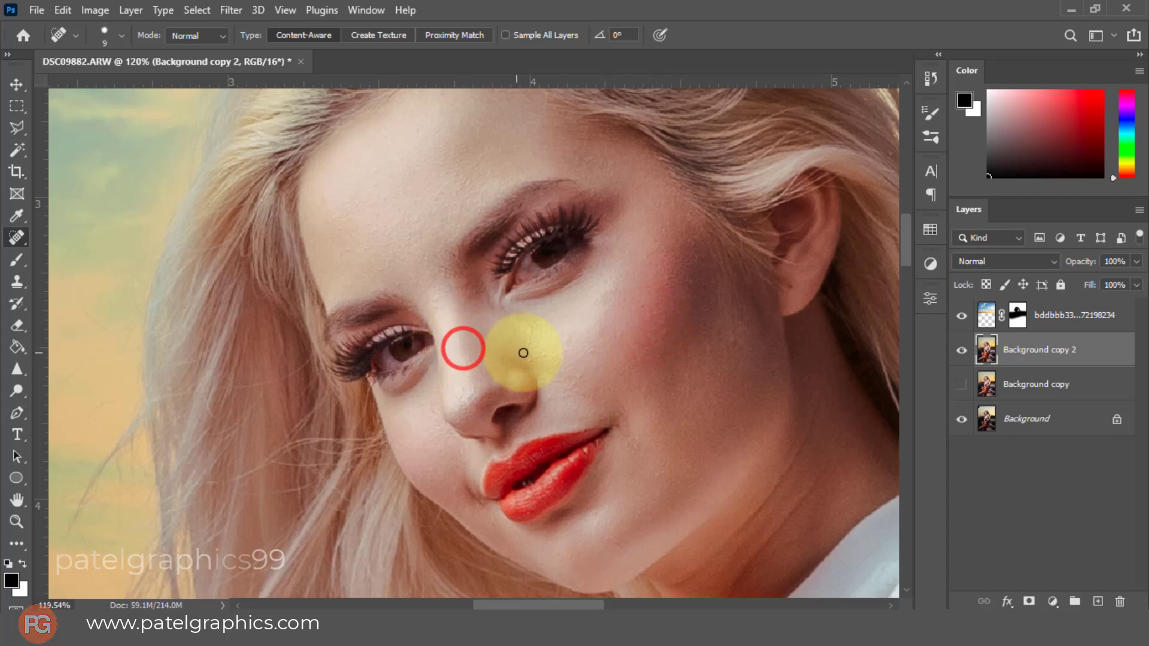
{"action": "left_click", "coordinate": [528, 357]}
Heal the blemish on the woman's bare shoulder and check the retouched skin.
{"action": "scroll", "coordinate": [525, 347], "scroll_direction": "down", "scroll_amount": 6}
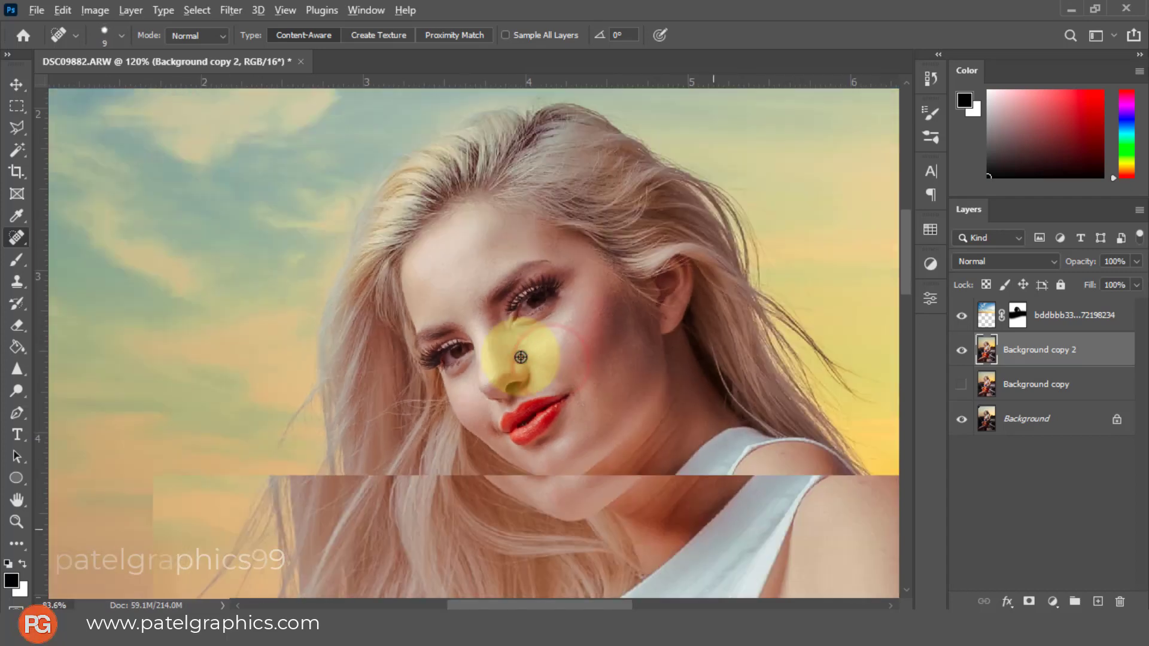
{"action": "scroll", "coordinate": [796, 442], "scroll_direction": "up", "scroll_amount": 5}
{"action": "left_click", "coordinate": [777, 451]}
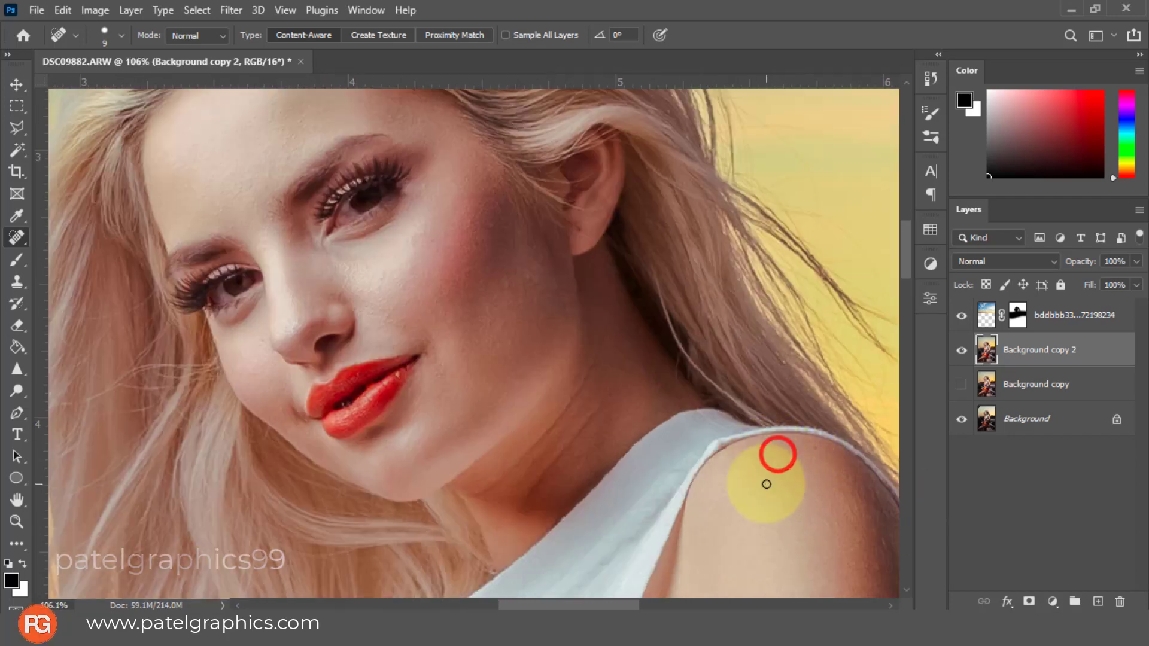
{"action": "scroll", "coordinate": [765, 480], "scroll_direction": "down", "scroll_amount": 5}
{"action": "scroll", "coordinate": [742, 472], "scroll_direction": "down", "scroll_amount": 2}
{"action": "scroll", "coordinate": [756, 494], "scroll_direction": "down", "scroll_amount": 3}
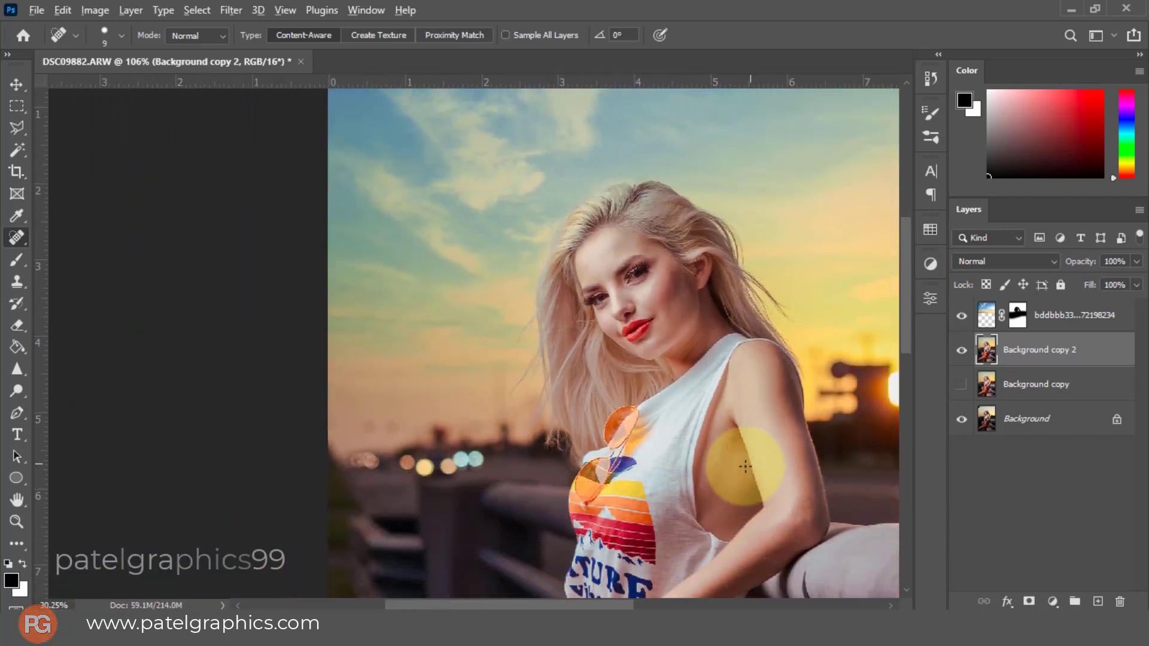
Switch to the Mixer Brush and enlarge it to 45 px for smoothing the woman's facial skin.
{"action": "scroll", "coordinate": [685, 300], "scroll_direction": "up", "scroll_amount": 3}
{"action": "scroll", "coordinate": [608, 187], "scroll_direction": "up", "scroll_amount": 3}
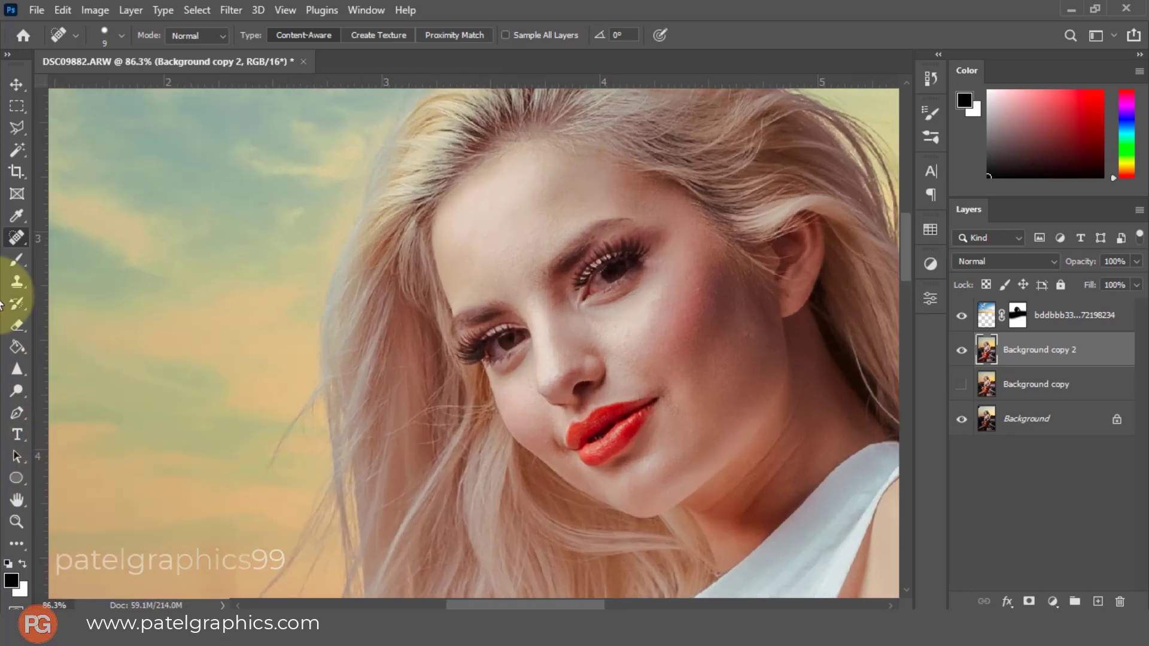
{"action": "right_click", "coordinate": [17, 259]}
{"action": "left_click", "coordinate": [45, 261]}
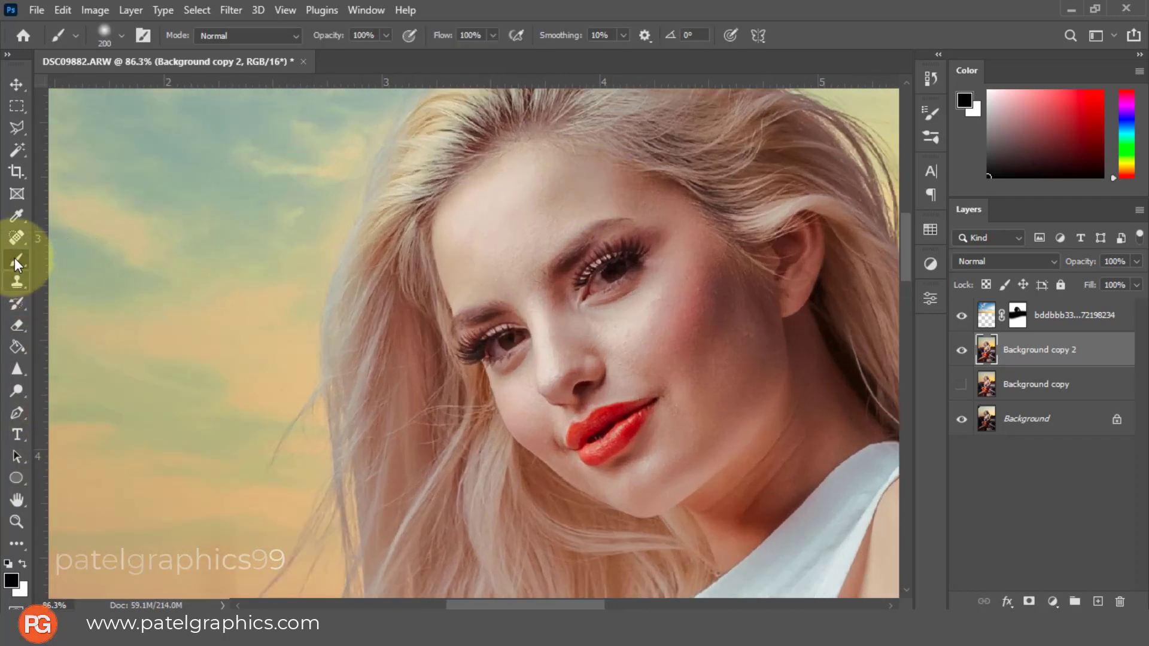
{"action": "right_click", "coordinate": [15, 258]}
{"action": "left_click", "coordinate": [57, 309]}
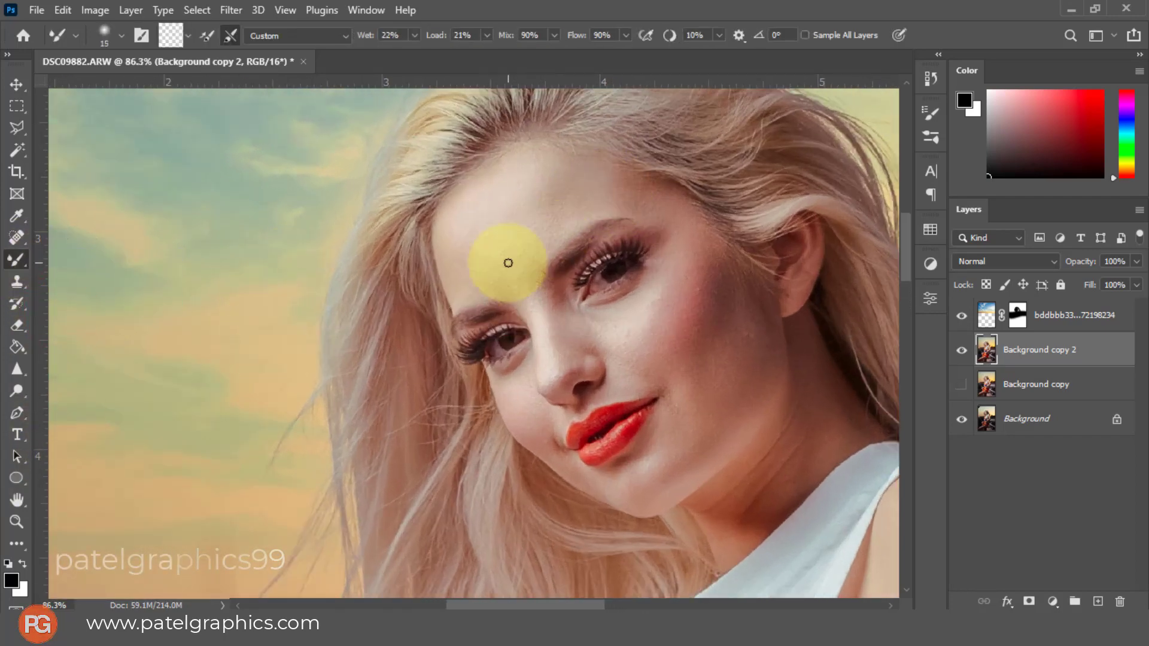
{"action": "key", "text": "bracketright"}
{"action": "key", "text": "bracketright"}
{"action": "key", "text": "bracketright"}
{"action": "key", "text": "bracketright"}
{"action": "key", "text": "bracketright"}
{"action": "key", "text": "bracketright"}
{"action": "key", "text": "bracketright"}
{"action": "key", "text": "bracketright"}
{"action": "right_click", "coordinate": [510, 225]}
{"action": "left_click", "coordinate": [657, 9]}
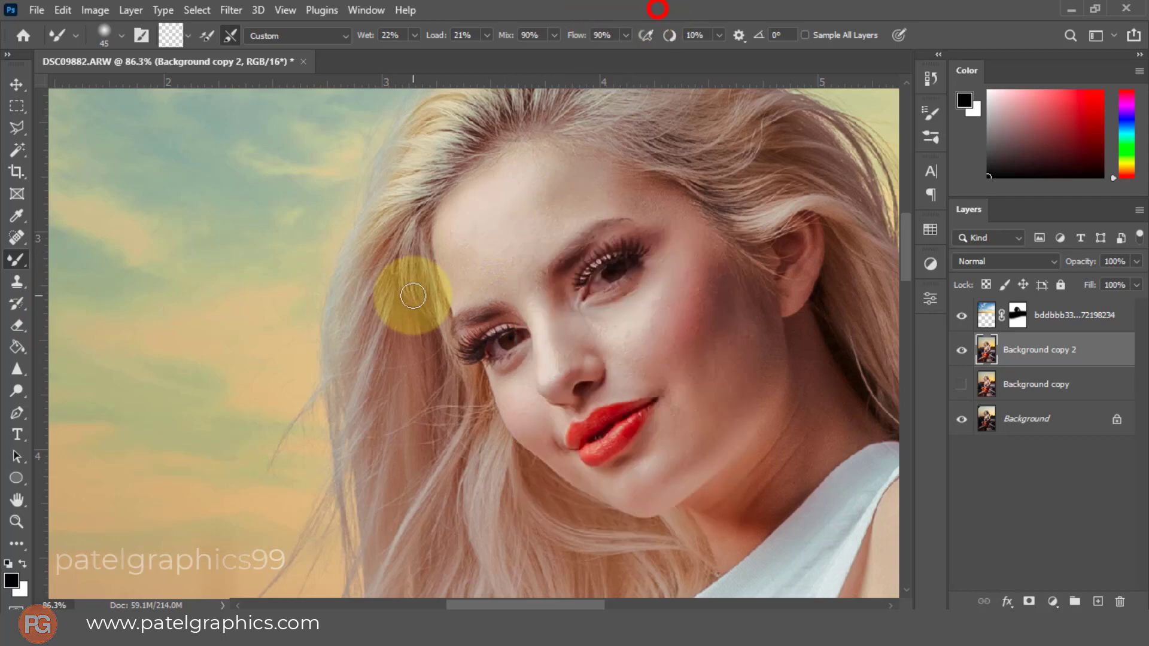
Smooth the skin across the woman's forehead with Mixer Brush strokes, using a size of 50 px or larger.
{"action": "left_click", "coordinate": [448, 226]}
{"action": "left_click_drag", "start_coordinate": [454, 267], "coordinate": [456, 298]}
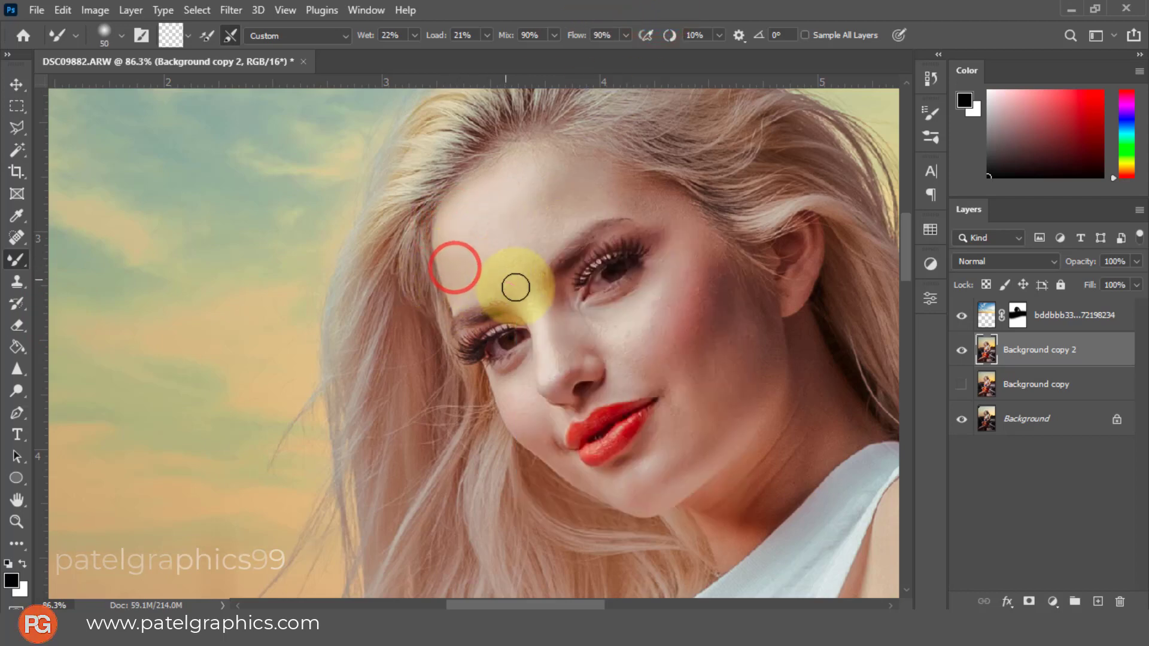
{"action": "key", "text": "bracketright"}
{"action": "key", "text": "bracketright"}
{"action": "mouse_move", "coordinate": [495, 244]}
{"action": "left_mouse_down"}
{"action": "mouse_move", "coordinate": [472, 238]}
{"action": "mouse_move", "coordinate": [487, 263]}
{"action": "mouse_move", "coordinate": [541, 217]}
{"action": "mouse_move", "coordinate": [527, 260]}
{"action": "mouse_move", "coordinate": [582, 194]}
{"action": "mouse_move", "coordinate": [510, 209]}
{"action": "mouse_move", "coordinate": [529, 192]}
{"action": "left_mouse_up"}
{"action": "left_click", "coordinate": [513, 239]}
Smooth the skin beside and along the woman's nose with the Mixer Brush reduced to about 30 px.
{"action": "key", "text": "bracketleft"}
{"action": "key", "text": "bracketleft"}
{"action": "key", "text": "bracketleft"}
{"action": "key", "text": "bracketleft"}
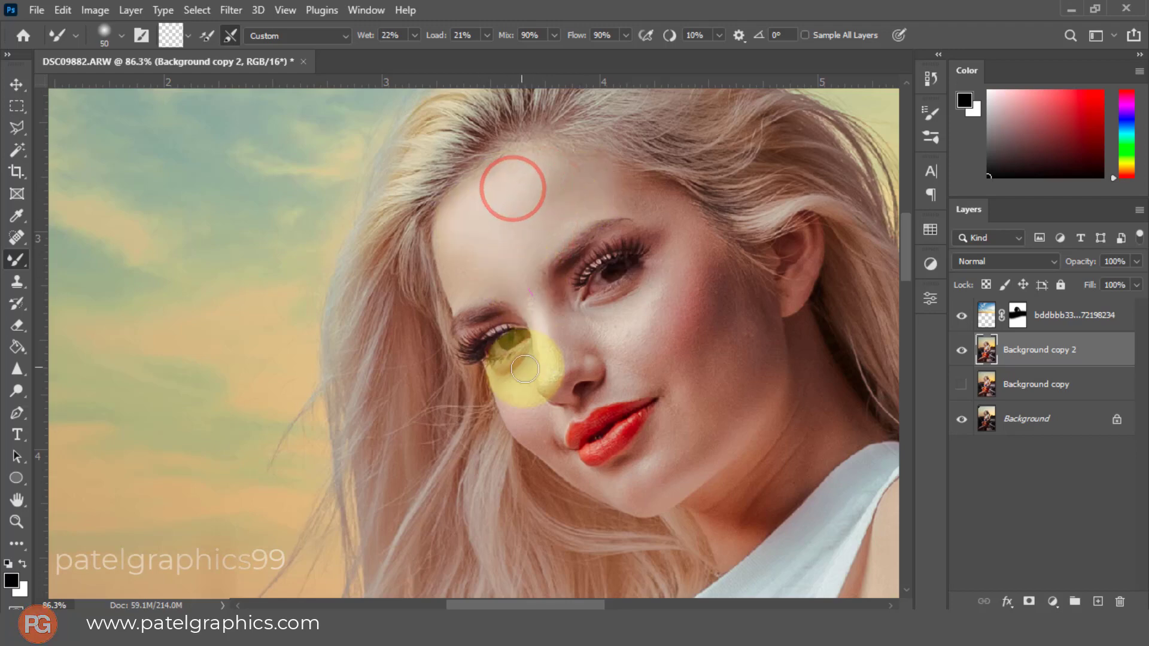
{"action": "left_click", "coordinate": [547, 383]}
{"action": "left_click", "coordinate": [543, 328]}
{"action": "key", "text": "bracketright"}
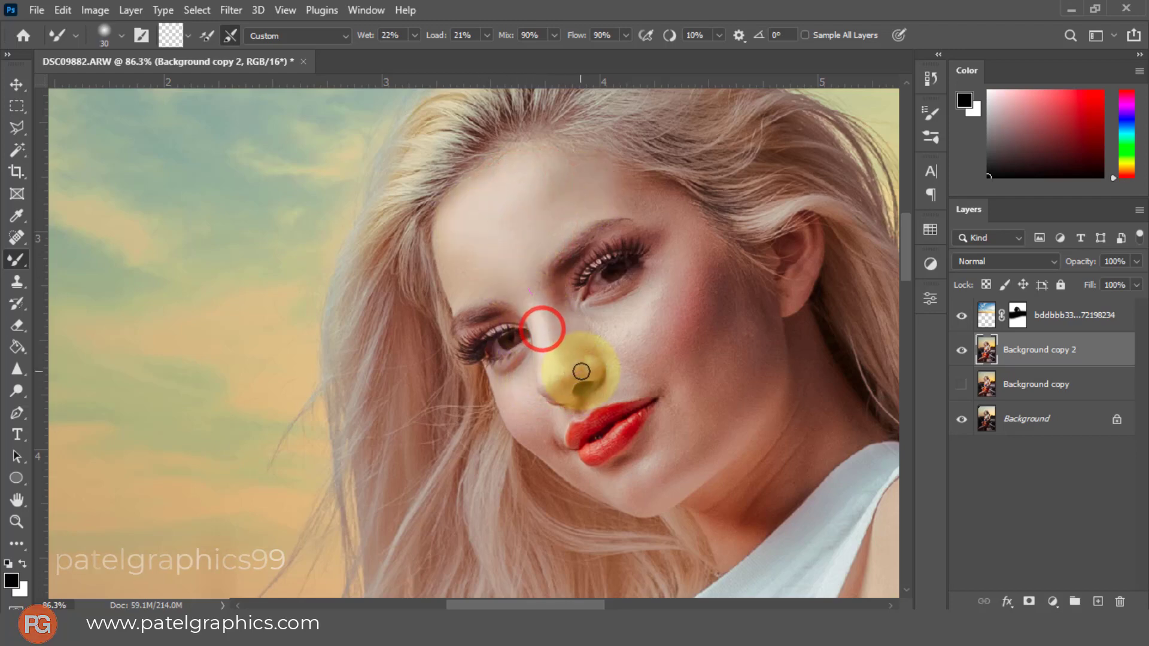
{"action": "left_click", "coordinate": [582, 364]}
Enlarge the Mixer Brush to 60–70 px and smooth the broad cheek below the woman's eye, out towards the ear.
{"action": "key", "text": "bracketright"}
{"action": "key", "text": "bracketright"}
{"action": "left_click", "coordinate": [644, 346]}
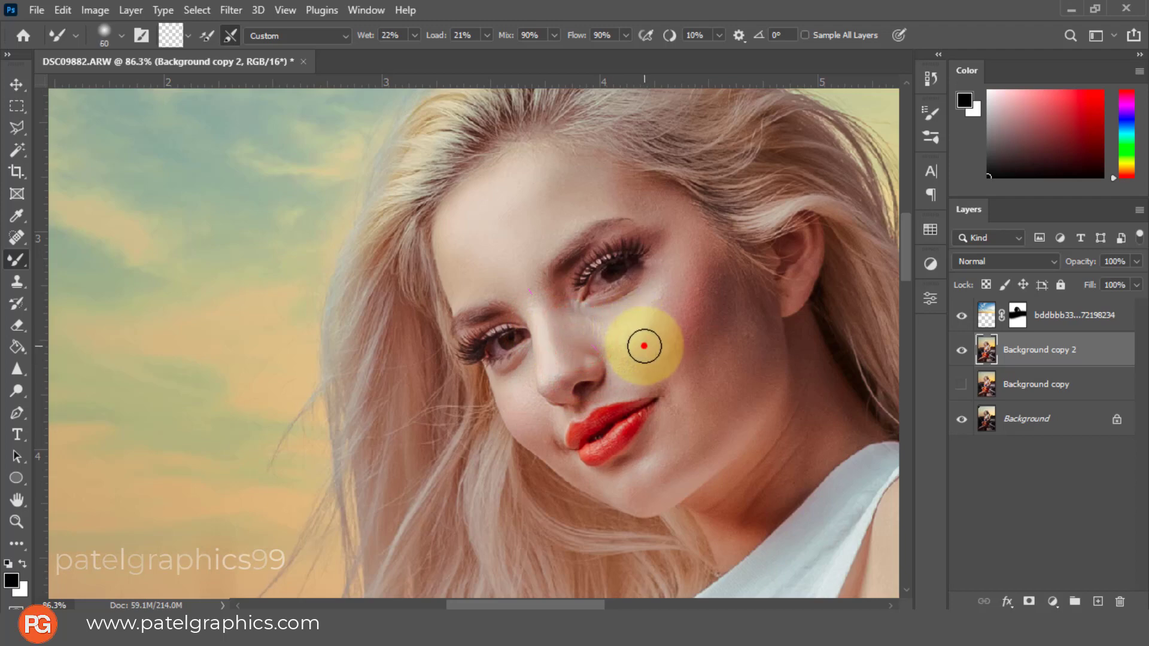
{"action": "left_click", "coordinate": [641, 329]}
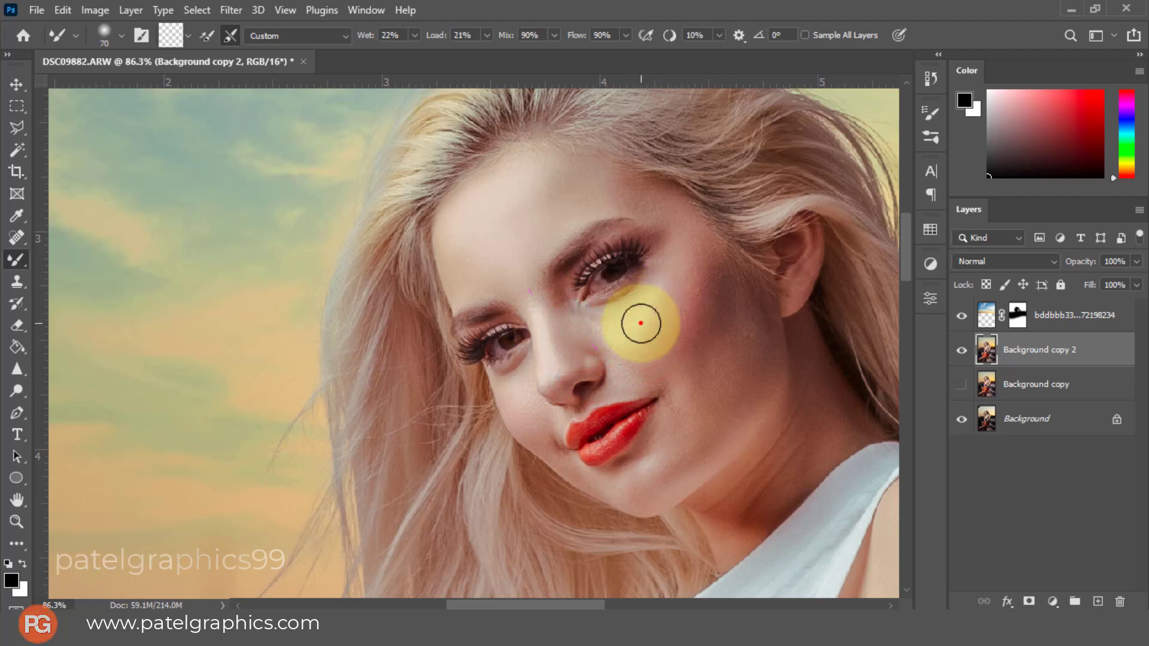
{"action": "left_click", "coordinate": [620, 349]}
{"action": "left_click", "coordinate": [681, 337]}
{"action": "left_click", "coordinate": [709, 328]}
{"action": "left_click", "coordinate": [707, 353]}
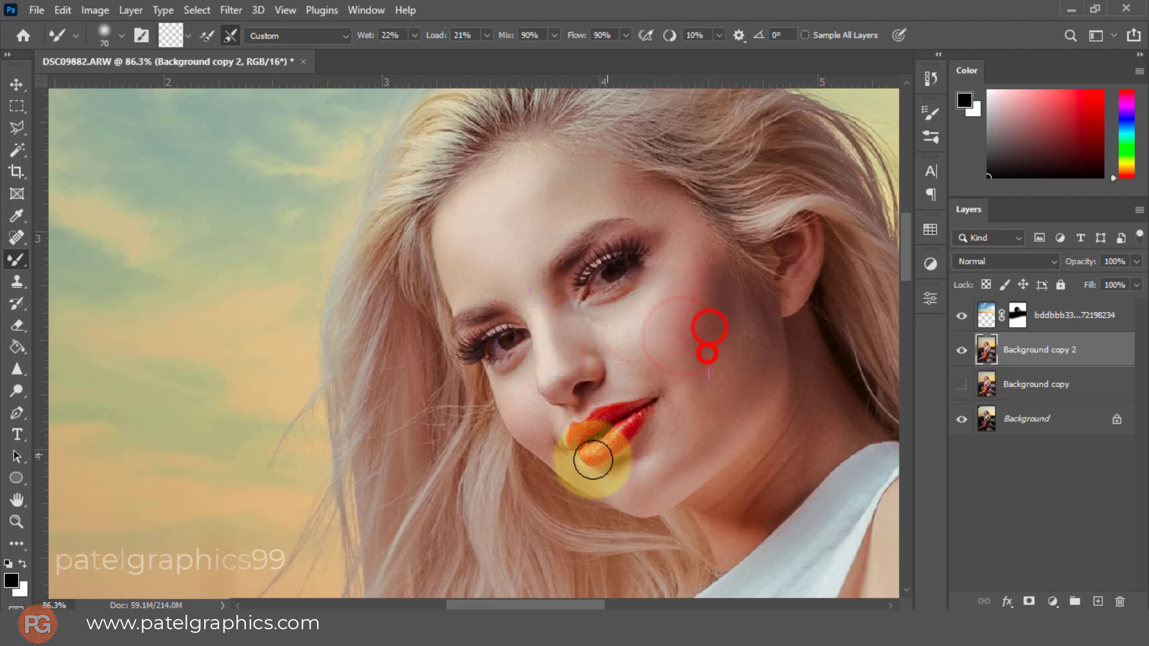
Reduce the Mixer Brush to 35 px and smooth the narrower cheek and the tip of the nose.
{"action": "key", "text": "bracketleft"}
{"action": "key", "text": "bracketleft"}
{"action": "key", "text": "bracketleft"}
{"action": "left_click", "coordinate": [522, 404]}
{"action": "left_click_drag", "start_coordinate": [546, 389], "coordinate": [562, 399]}
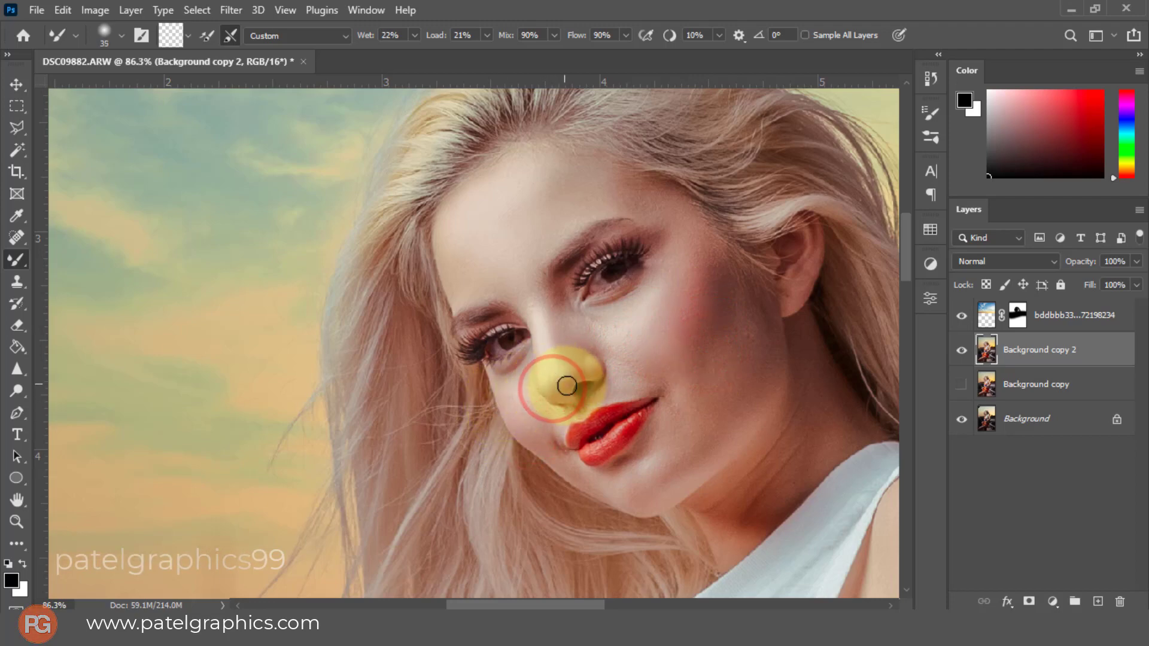
{"action": "scroll", "coordinate": [567, 386], "scroll_direction": "down", "scroll_amount": 5}
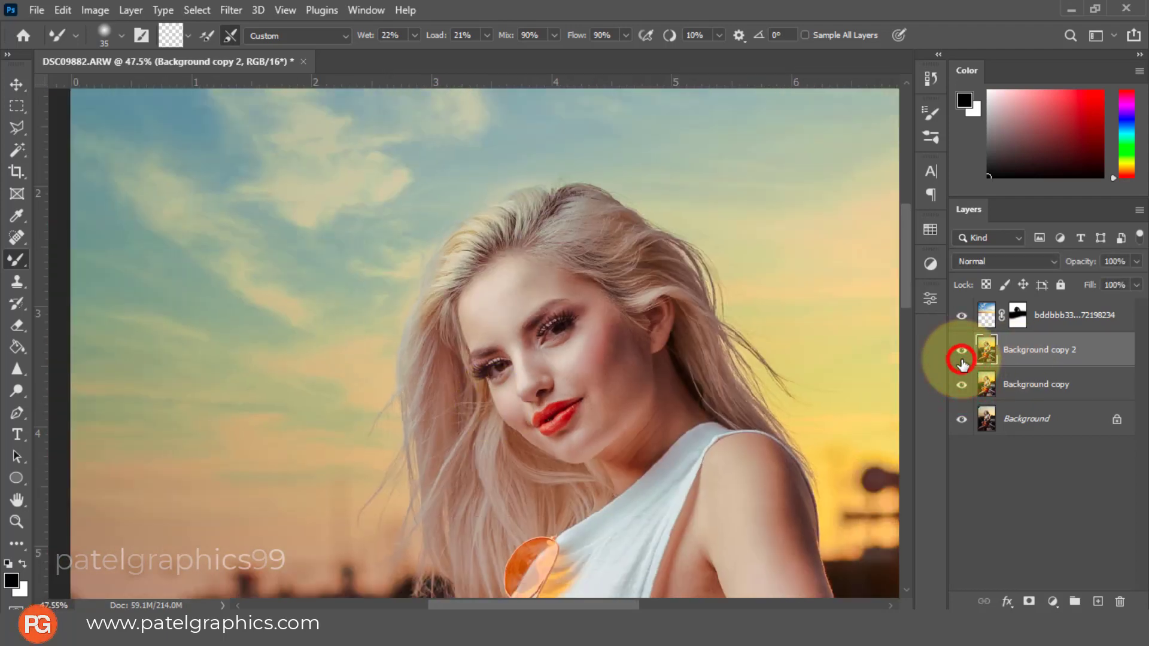
Smooth the inner side of the woman's upper arm from the armhole downwards with the Mixer Brush at 80 px.
{"action": "scroll", "coordinate": [630, 338], "scroll_direction": "down", "scroll_amount": 4}
{"action": "scroll", "coordinate": [723, 450], "scroll_direction": "up", "scroll_amount": 4}
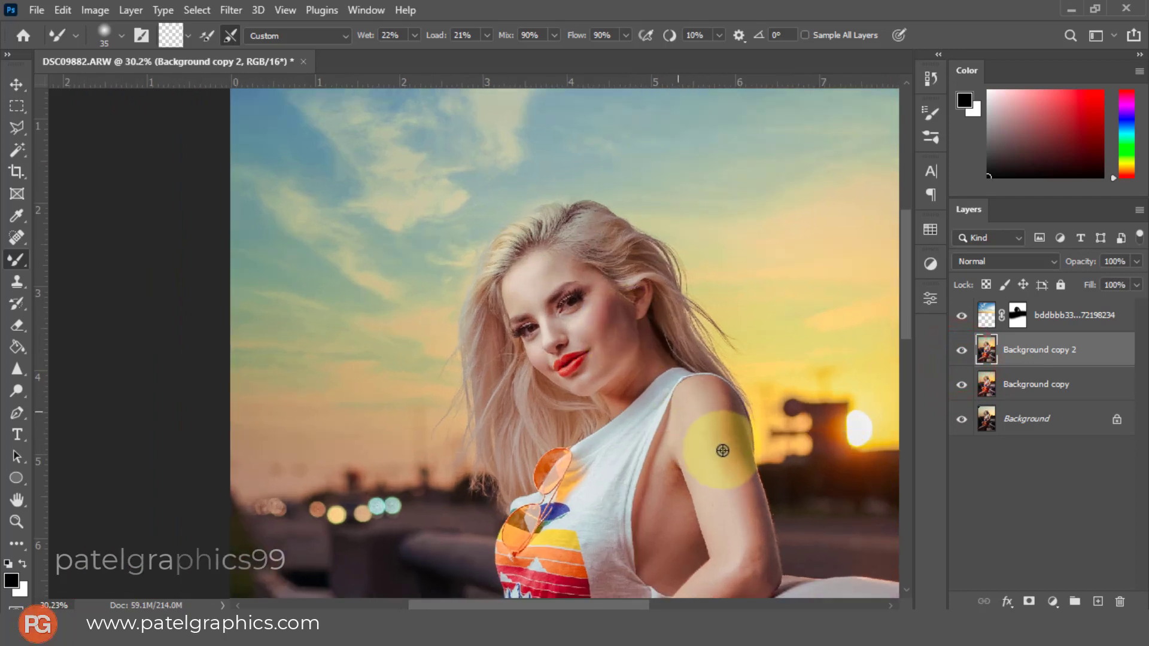
{"action": "scroll", "coordinate": [738, 418], "scroll_direction": "down", "scroll_amount": 3}
{"action": "key", "text": "bracketright"}
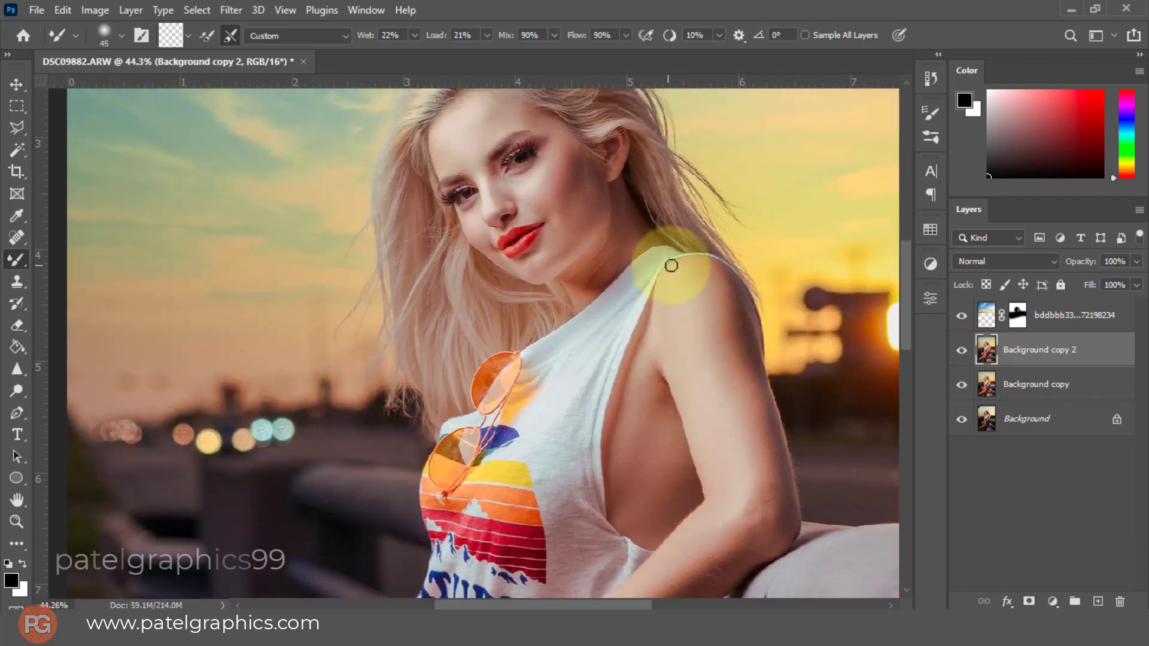
{"action": "left_click", "coordinate": [679, 339]}
{"action": "left_click", "coordinate": [685, 366]}
{"action": "left_click", "coordinate": [695, 402]}
{"action": "left_click", "coordinate": [697, 443]}
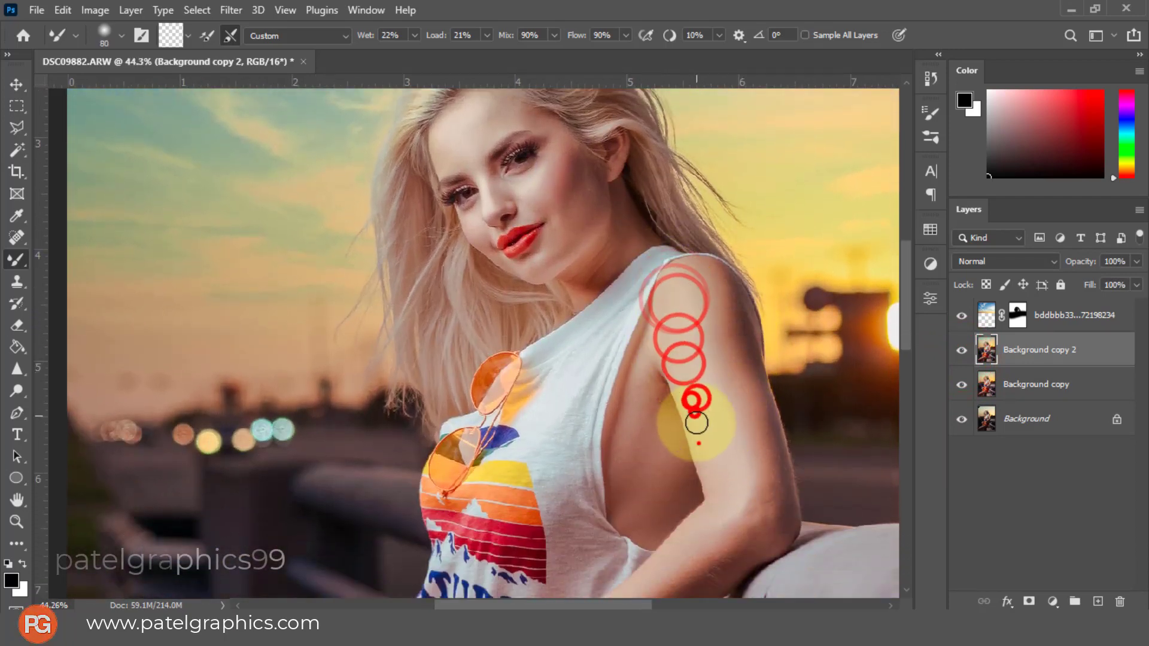
{"action": "left_click", "coordinate": [699, 450]}
Enlarge the Mixer Brush to 100 px and smooth the skin over the woman's bare shoulder.
{"action": "key", "text": "bracketright"}
{"action": "key", "text": "bracketright"}
{"action": "left_click", "coordinate": [712, 322]}
{"action": "left_click", "coordinate": [703, 290]}
{"action": "left_click", "coordinate": [725, 298]}
{"action": "left_click", "coordinate": [743, 336]}
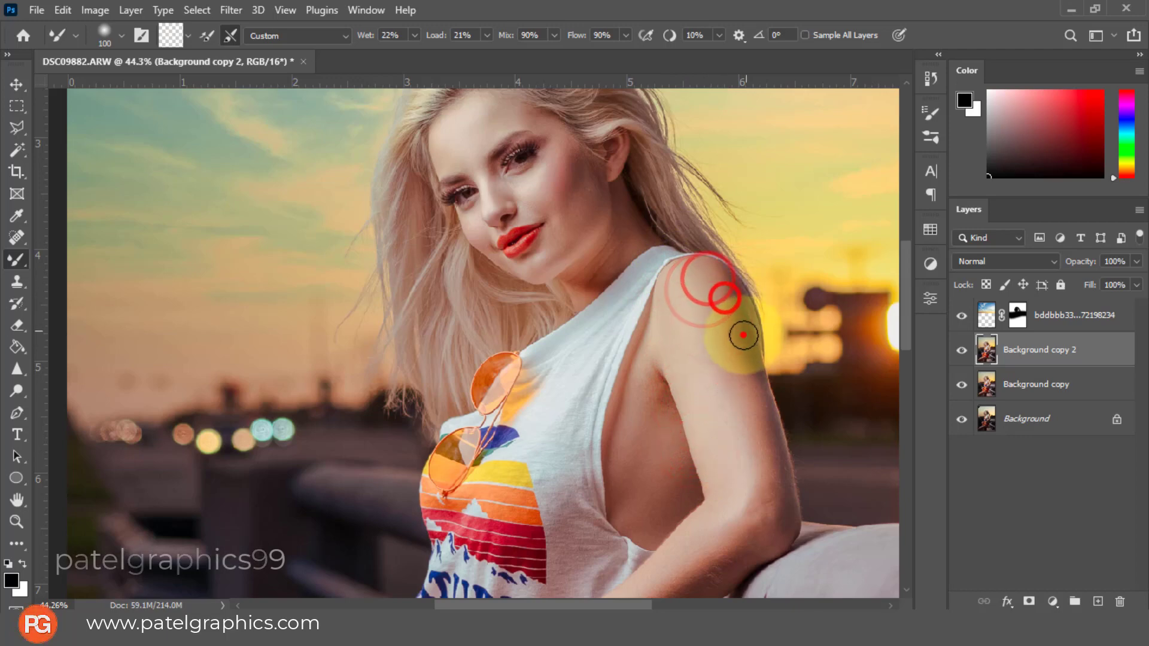
Smooth the outer side of the upper arm from below the shoulder down towards the elbow.
{"action": "left_click", "coordinate": [730, 339]}
{"action": "left_click", "coordinate": [724, 352]}
{"action": "left_click", "coordinate": [724, 378]}
{"action": "left_click", "coordinate": [734, 389]}
{"action": "left_click", "coordinate": [747, 413]}
{"action": "left_click", "coordinate": [763, 434]}
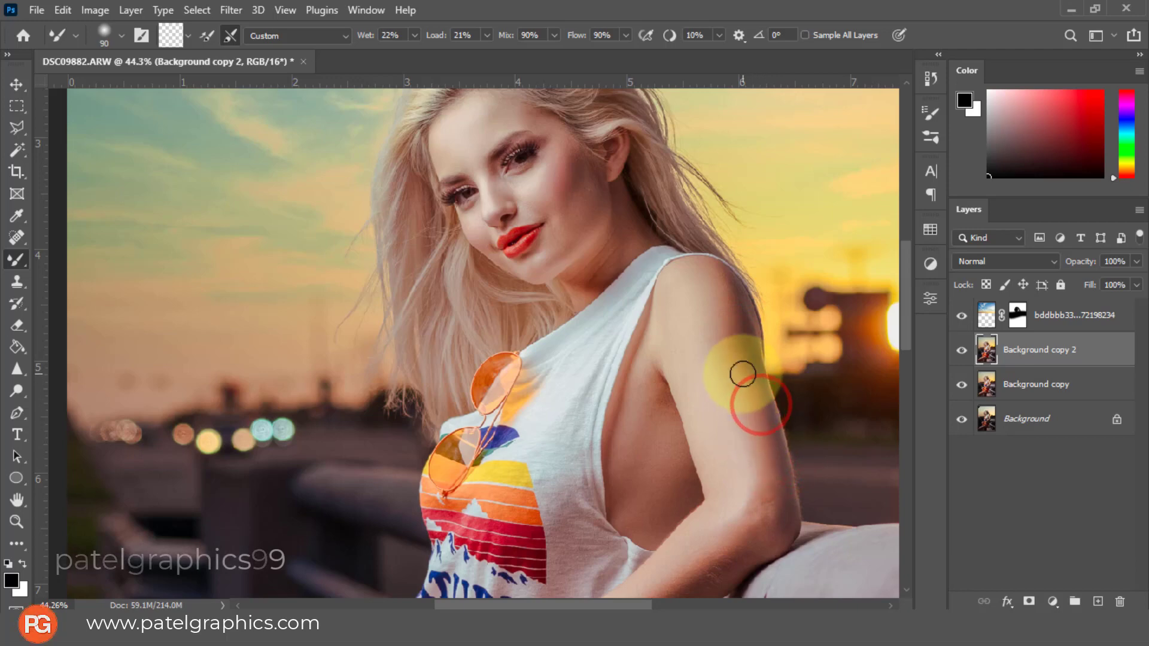
{"action": "left_click", "coordinate": [768, 461]}
Smooth the woman's forearm between elbow and wrist with Mixer Brush strokes at 100 px.
{"action": "scroll", "coordinate": [748, 455], "scroll_direction": "down", "scroll_amount": 5}
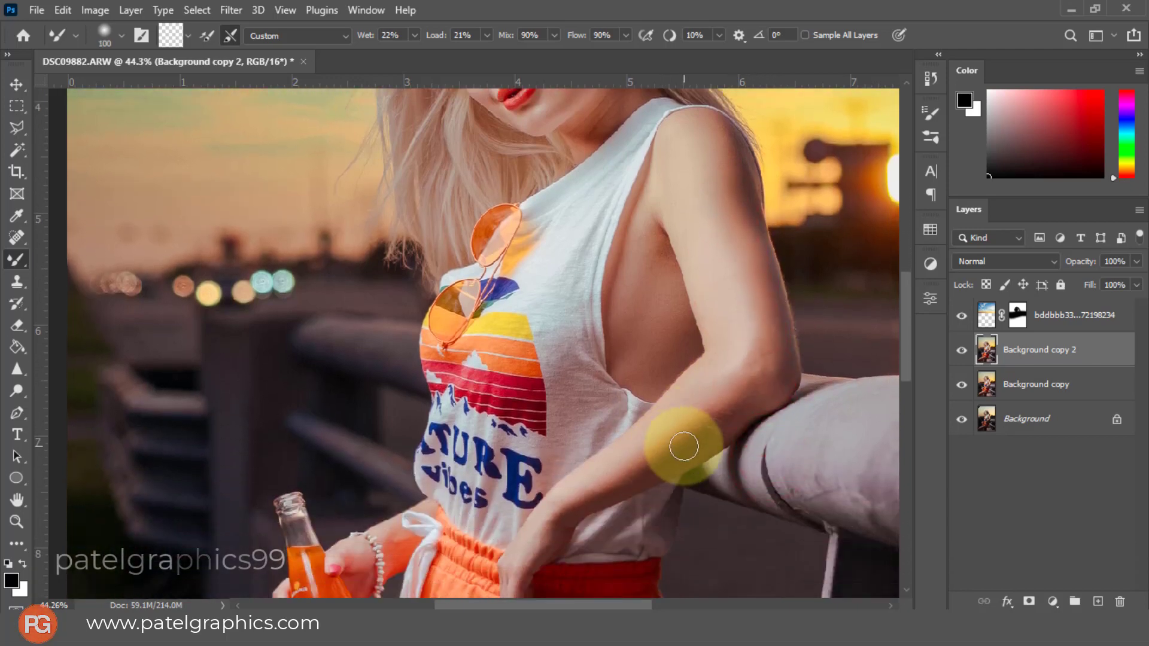
{"action": "left_click", "coordinate": [708, 443]}
{"action": "left_click", "coordinate": [672, 461]}
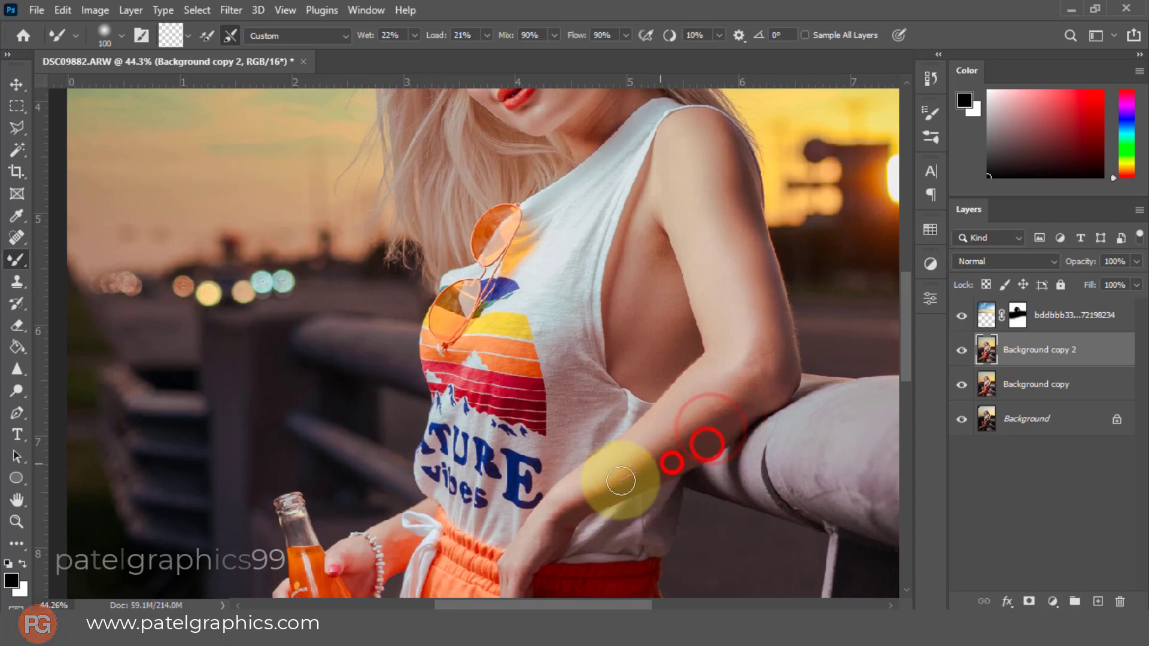
{"action": "left_click", "coordinate": [590, 493]}
{"action": "left_click", "coordinate": [610, 485]}
{"action": "left_click", "coordinate": [641, 468]}
{"action": "left_click", "coordinate": [650, 455]}
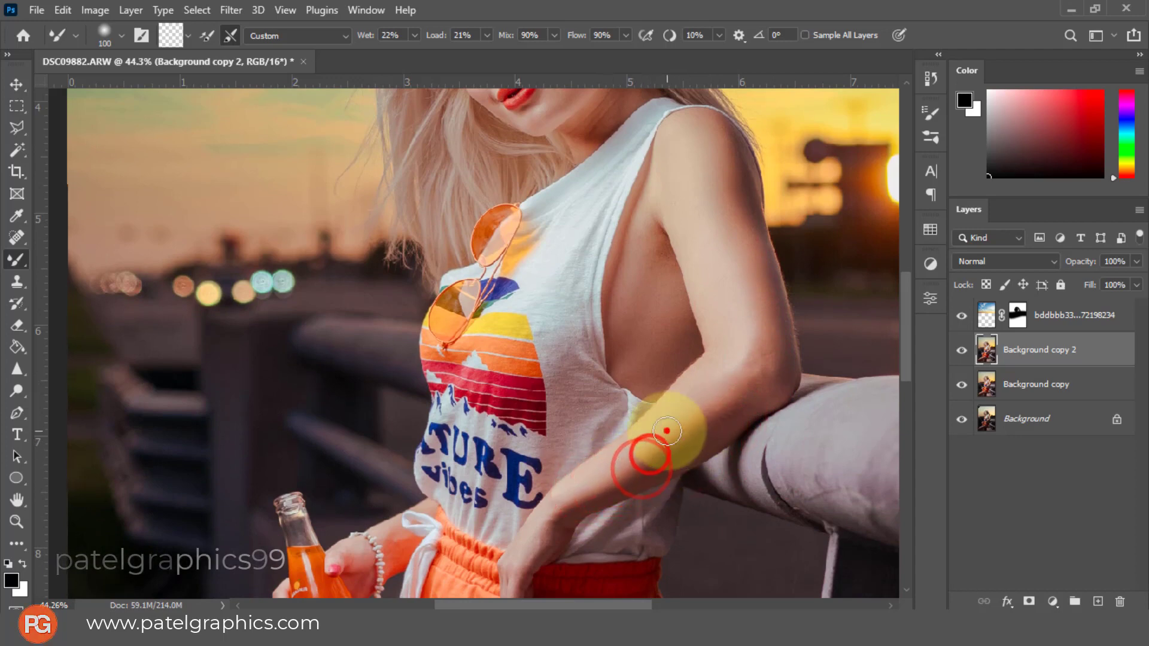
{"action": "left_click", "coordinate": [664, 429]}
{"action": "left_click", "coordinate": [727, 397]}
Reduce the Mixer Brush to 80 px and refine the forearm's upper edge, the area above the elbow and the inner upper arm.
{"action": "key", "text": "bracketleft"}
{"action": "key", "text": "bracketleft"}
{"action": "left_click", "coordinate": [654, 439]}
{"action": "left_click", "coordinate": [593, 472]}
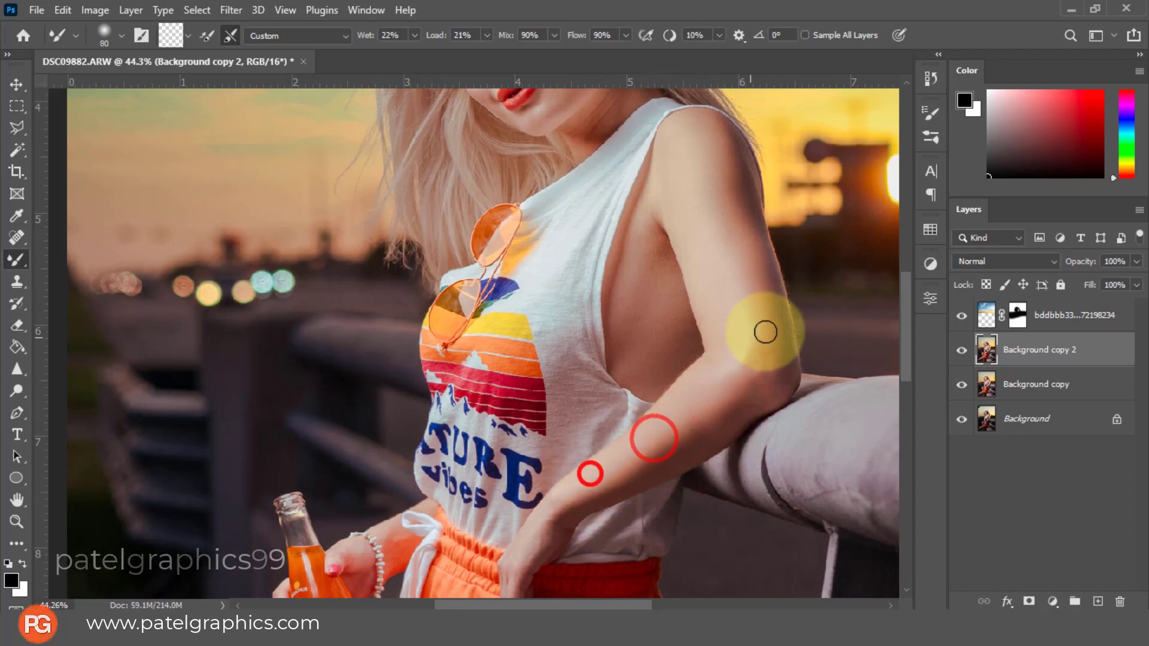
{"action": "left_click", "coordinate": [769, 333]}
{"action": "left_click", "coordinate": [736, 305]}
{"action": "left_click", "coordinate": [688, 225]}
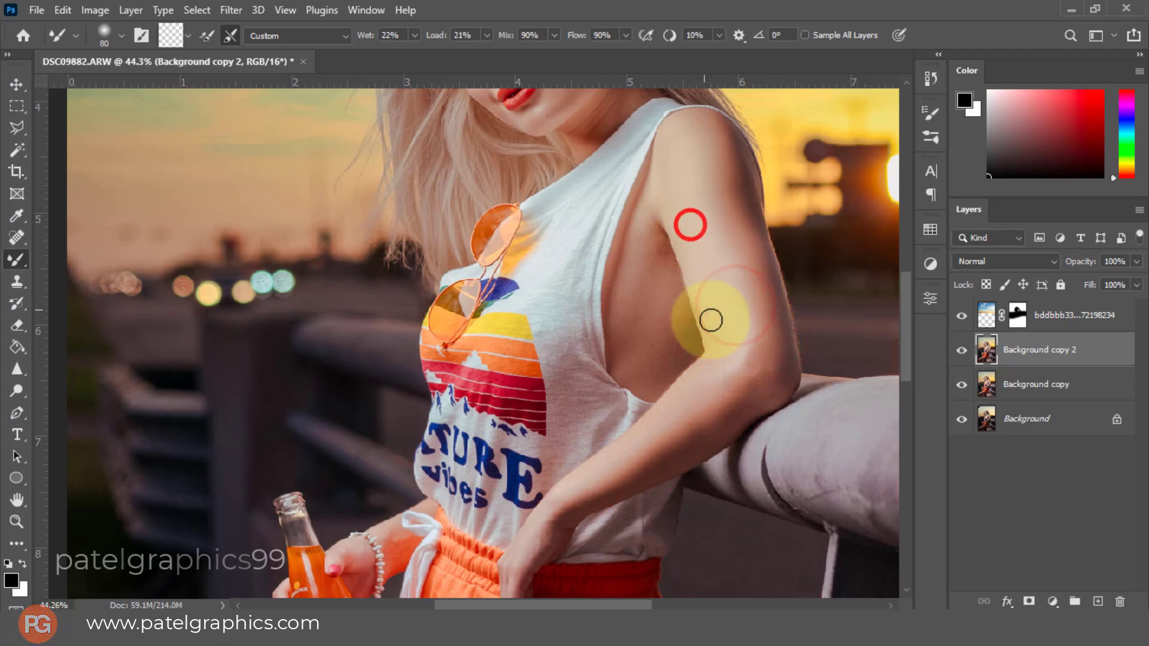
Smooth the skin along the woman's raised thigh with long Mixer Brush strokes, using sizes of 100 px and larger.
{"action": "scroll", "coordinate": [670, 331], "scroll_direction": "down", "scroll_amount": 3}
{"action": "left_click", "coordinate": [983, 347]}
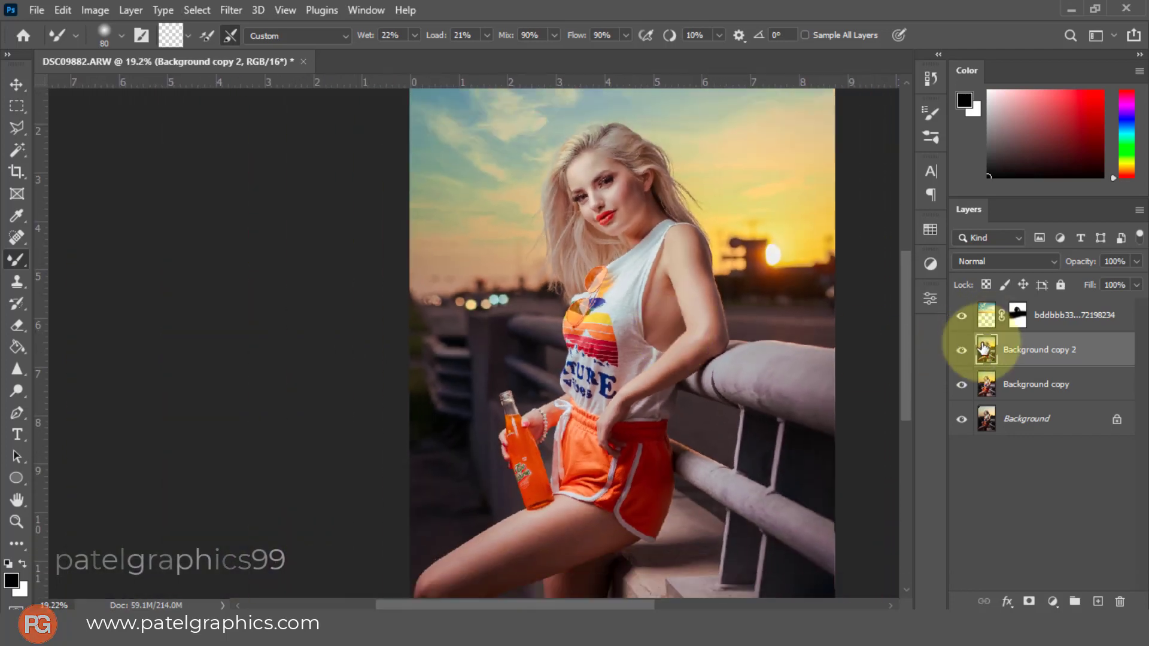
{"action": "scroll", "coordinate": [770, 385], "scroll_direction": "down", "scroll_amount": 1}
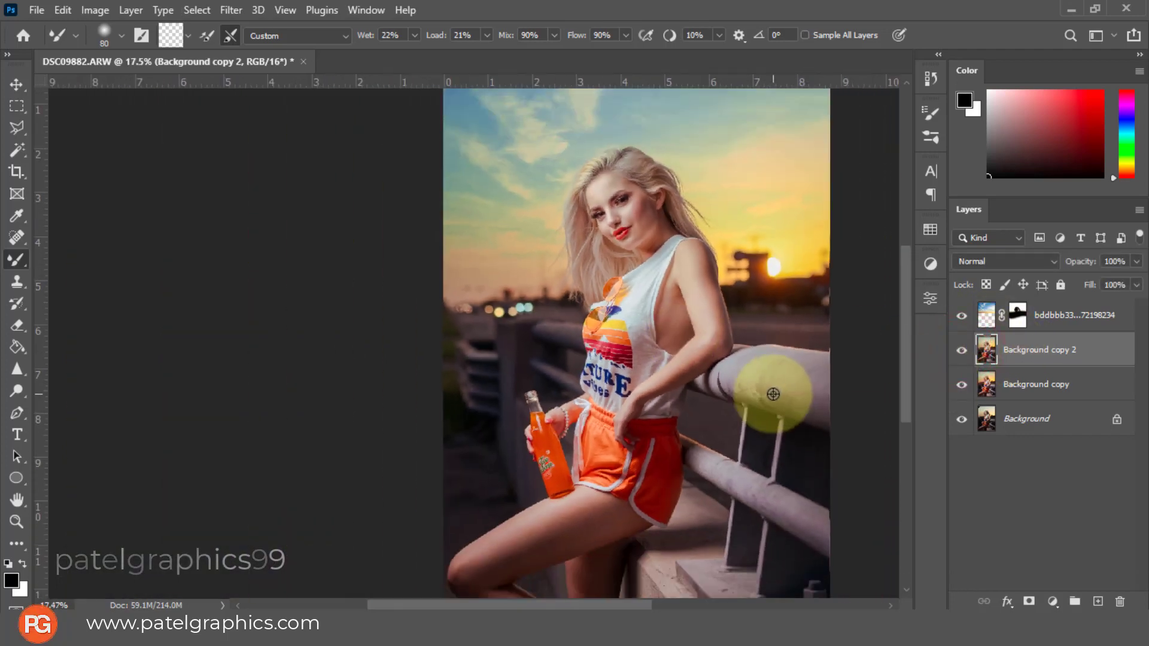
{"action": "scroll", "coordinate": [513, 557], "scroll_direction": "up", "scroll_amount": 3}
{"action": "key", "text": "bracketright"}
{"action": "key", "text": "bracketright"}
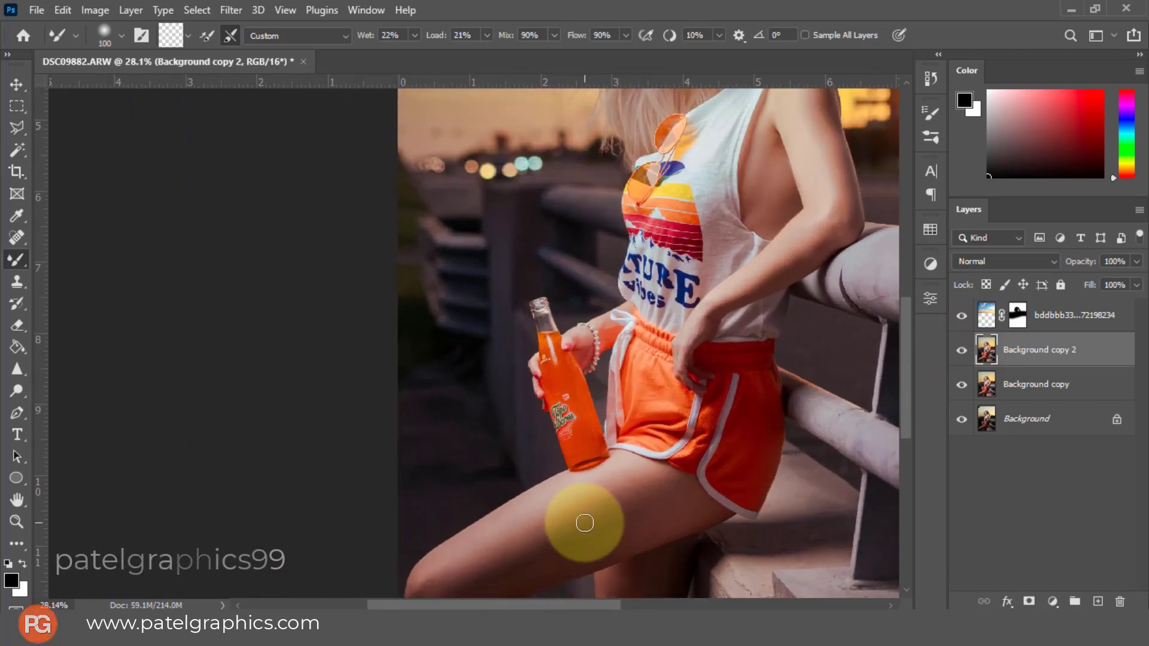
{"action": "mouse_move", "coordinate": [629, 485]}
{"action": "left_mouse_down"}
{"action": "mouse_move", "coordinate": [487, 544]}
{"action": "mouse_move", "coordinate": [595, 492]}
{"action": "mouse_move", "coordinate": [630, 493]}
{"action": "mouse_move", "coordinate": [643, 524]}
{"action": "mouse_move", "coordinate": [502, 569]}
{"action": "mouse_move", "coordinate": [431, 569]}
{"action": "mouse_move", "coordinate": [442, 565]}
{"action": "left_mouse_up"}
{"action": "key", "text": "bracketleft"}
{"action": "key", "text": "bracketleft"}
{"action": "mouse_move", "coordinate": [509, 527]}
{"action": "left_mouse_down"}
{"action": "mouse_move", "coordinate": [482, 526]}
{"action": "mouse_move", "coordinate": [505, 522]}
{"action": "mouse_move", "coordinate": [510, 537]}
{"action": "mouse_move", "coordinate": [655, 475]}
{"action": "mouse_move", "coordinate": [621, 493]}
{"action": "mouse_move", "coordinate": [662, 490]}
{"action": "mouse_move", "coordinate": [580, 543]}
{"action": "mouse_move", "coordinate": [473, 587]}
{"action": "mouse_move", "coordinate": [649, 502]}
{"action": "mouse_move", "coordinate": [631, 509]}
{"action": "mouse_move", "coordinate": [585, 550]}
{"action": "mouse_move", "coordinate": [680, 511]}
{"action": "mouse_move", "coordinate": [595, 526]}
{"action": "left_mouse_up"}
{"action": "key", "text": "bracketright"}
{"action": "key", "text": "bracketright"}
{"action": "scroll", "coordinate": [512, 469], "scroll_direction": "down", "scroll_amount": 6}
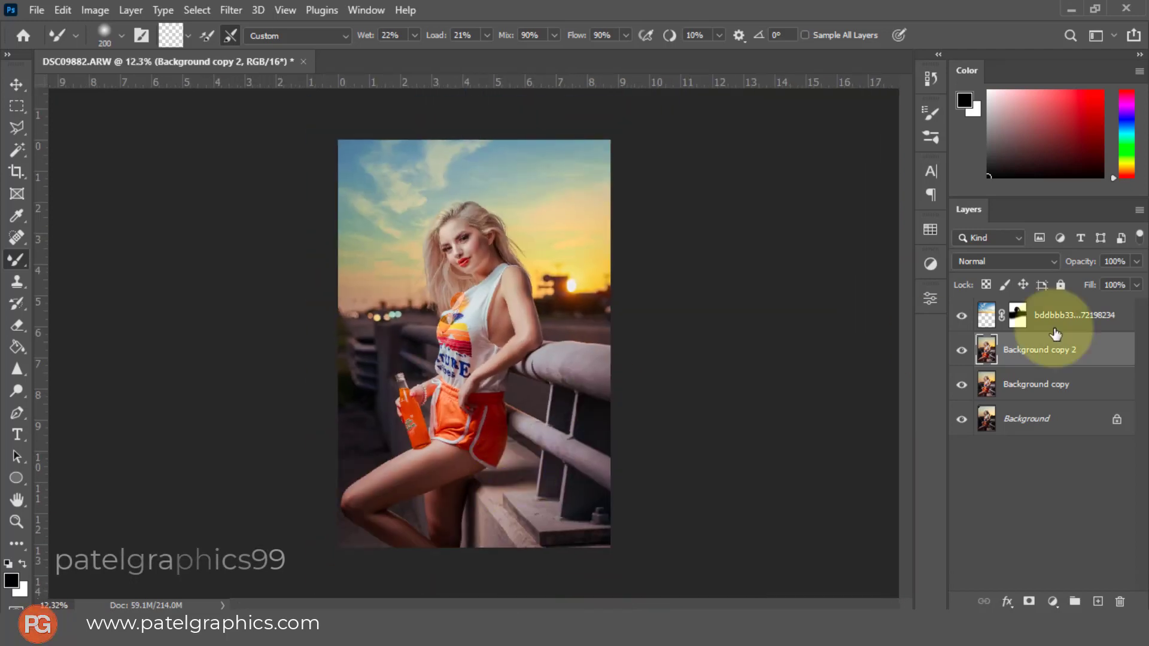
Check the smoothing by toggling Background copy 2, and group the sky layer with Background copy 2 and Background copy.
{"action": "left_click", "coordinate": [968, 349]}
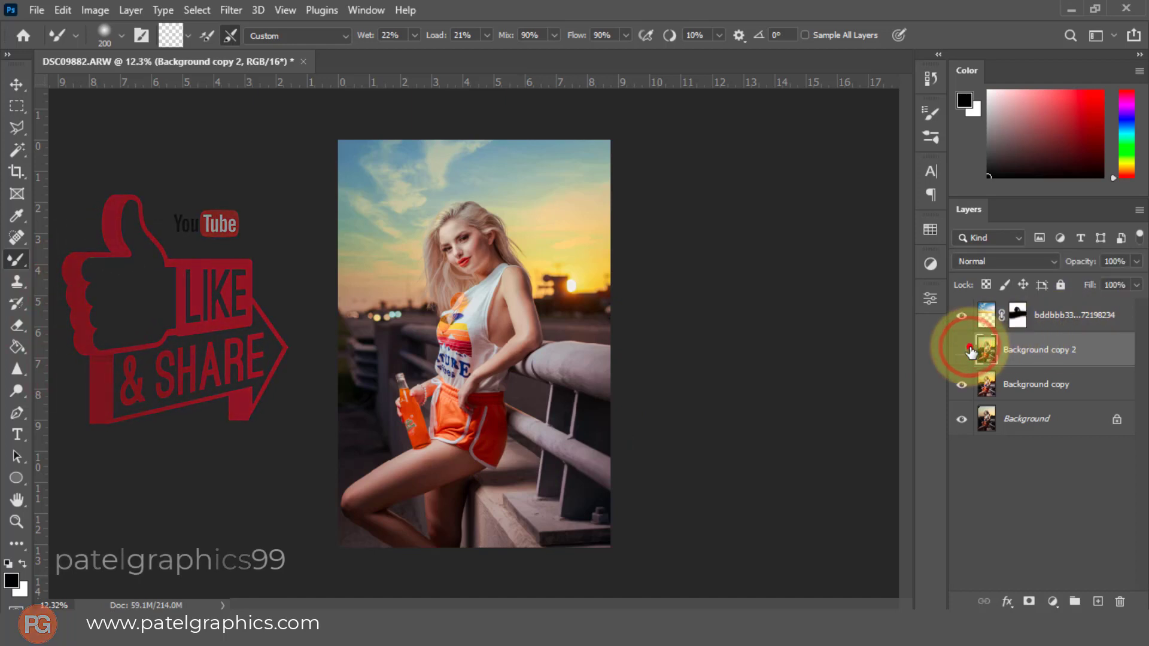
{"action": "left_click", "coordinate": [1077, 313]}
{"action": "left_click", "coordinate": [1062, 385], "text": "shift"}
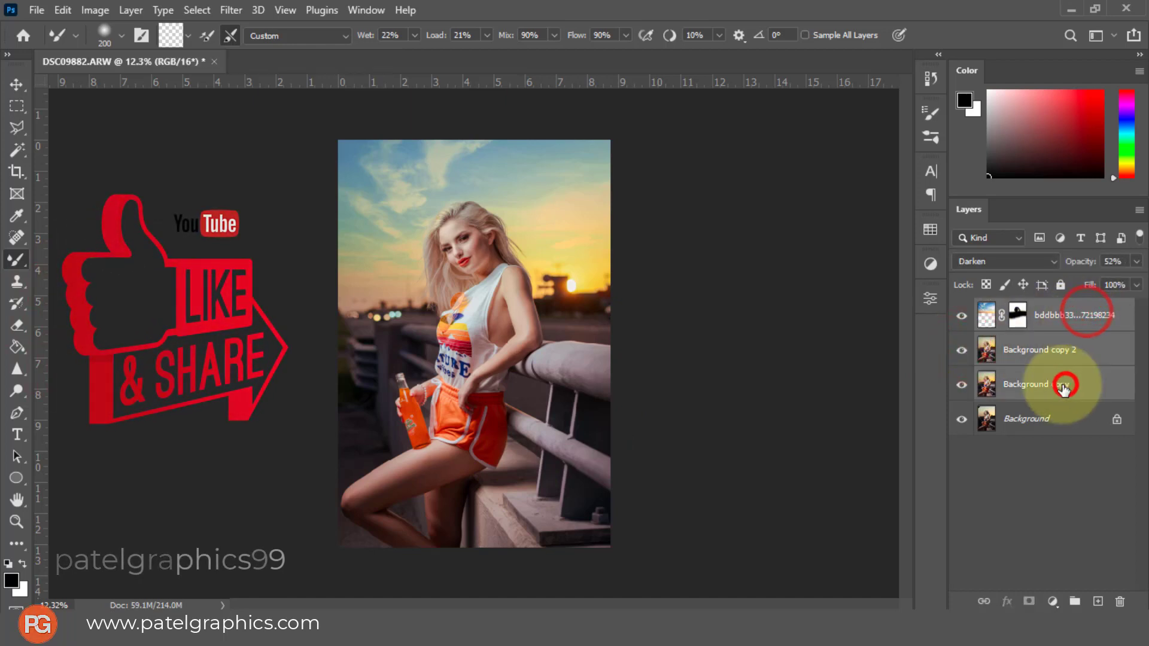
{"action": "key", "text": "ctrl+g"}
Compare the finished edit with the original photo by hiding and showing the layer group.
{"action": "scroll", "coordinate": [439, 375], "scroll_direction": "up", "scroll_amount": 3}
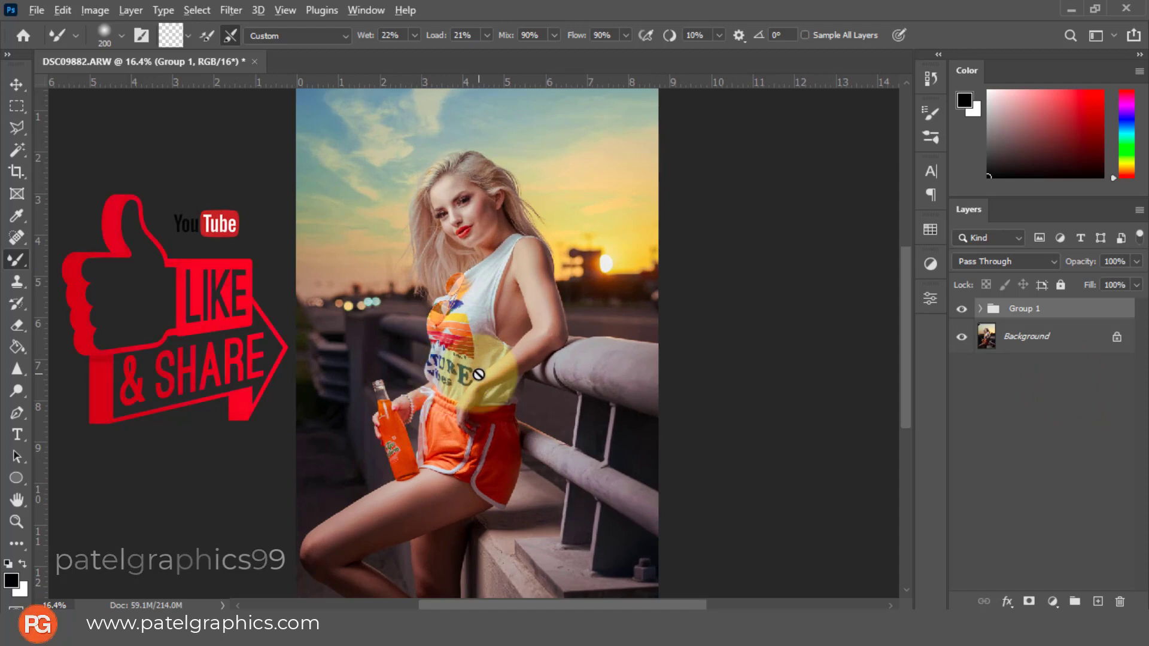
{"action": "scroll", "coordinate": [489, 374], "scroll_direction": "down", "scroll_amount": 1}
{"action": "left_click", "coordinate": [965, 310]}
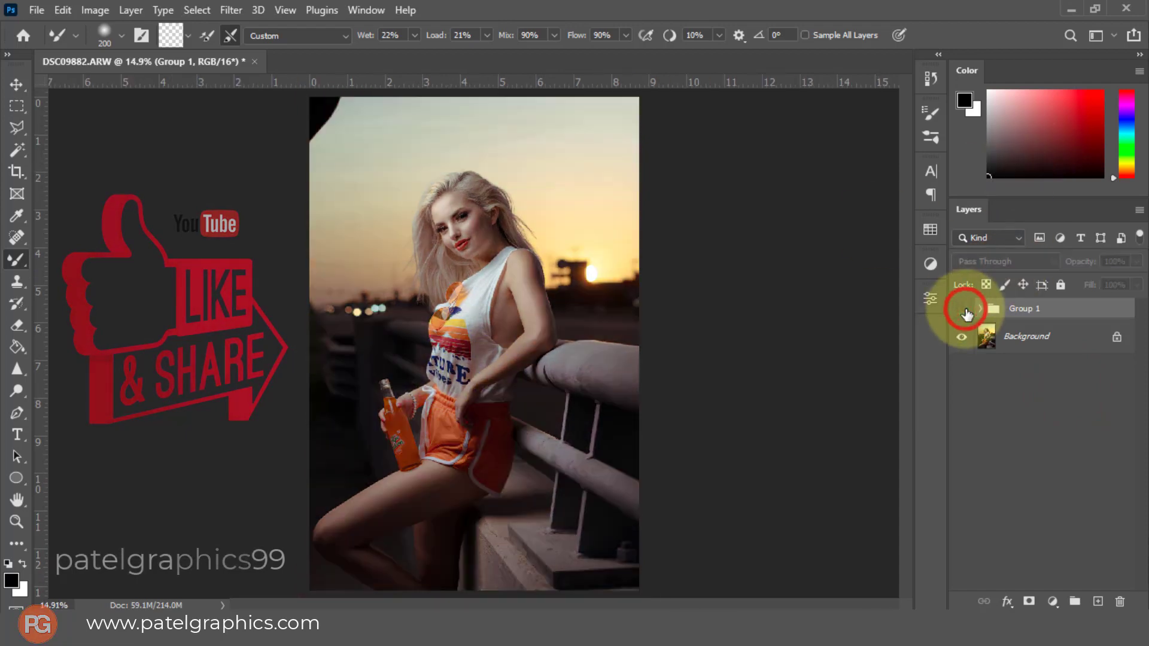
{"action": "left_click", "coordinate": [965, 310]}
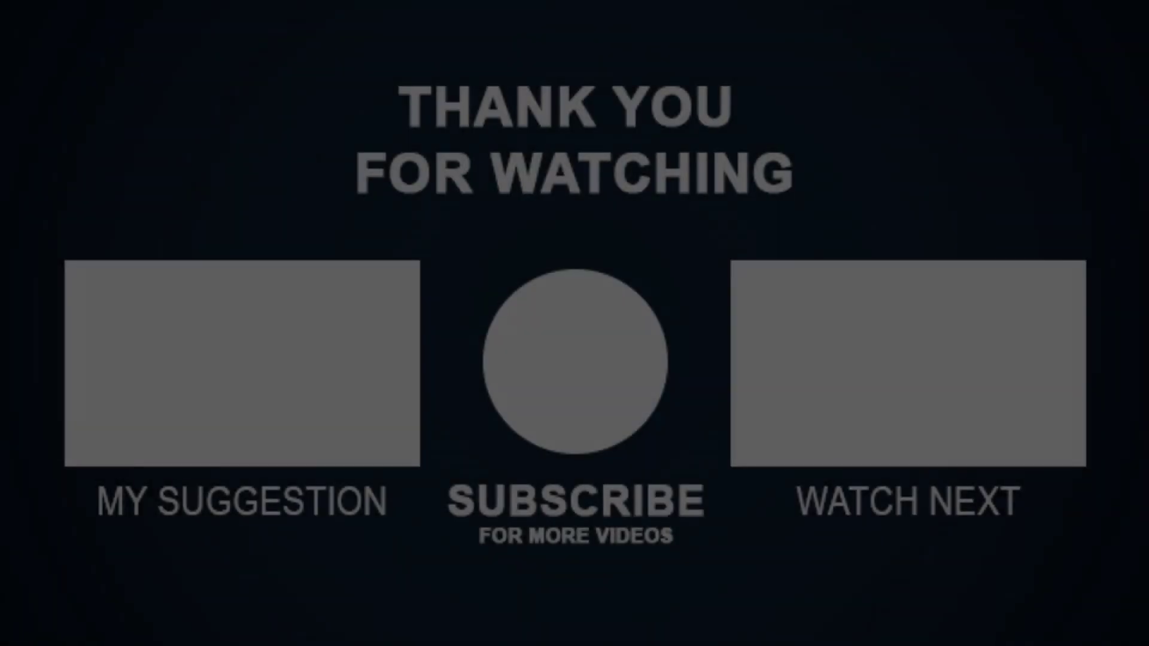